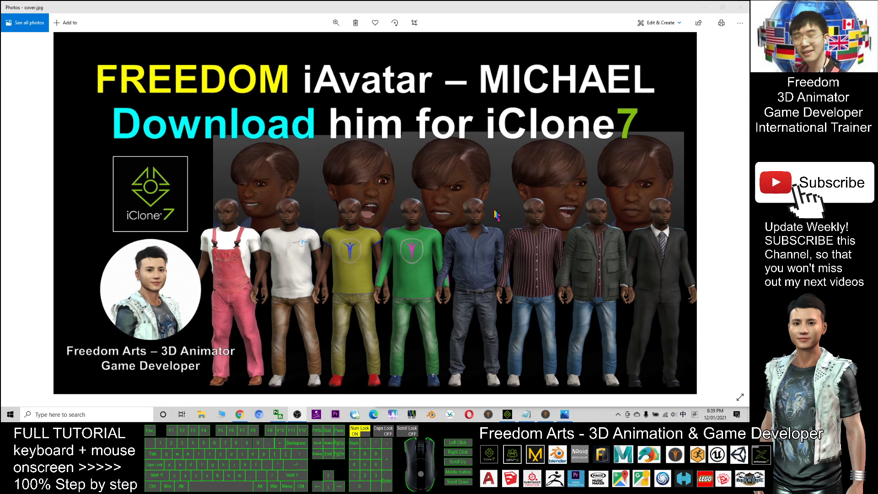
Switch to Notepad and read the Michael avatar description and tutorial topics in Notes.txt.
click(526, 414)
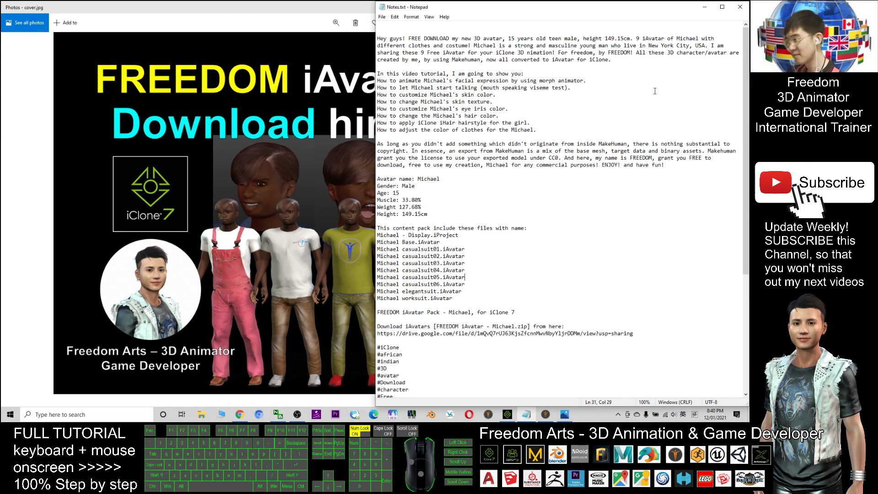
double_click(637, 39)
click(311, 5)
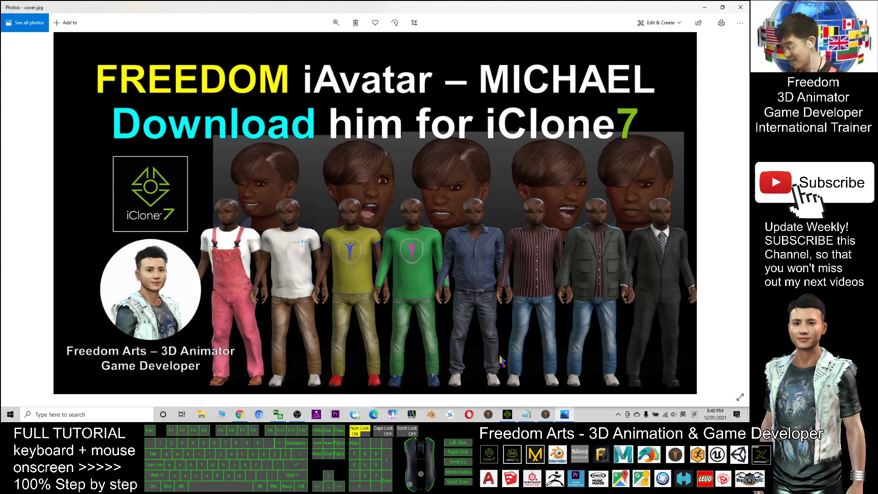
click(526, 414)
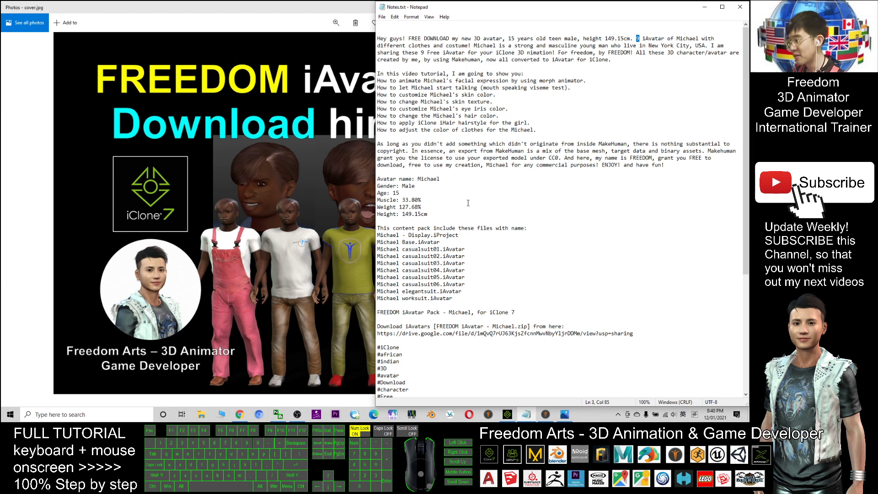
scroll(476, 217, up, 5)
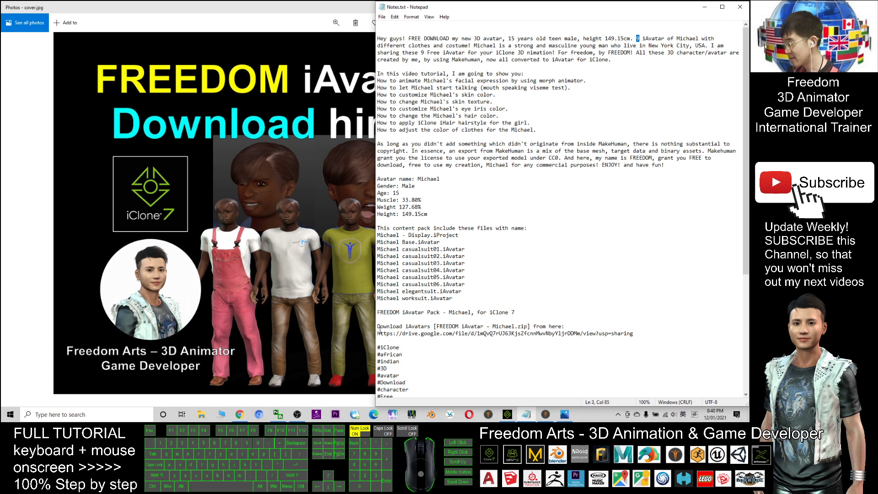
Highlight the FREEDOM iAvatar - Michael.zip file name and its Google Drive download link in the notes.
click(444, 326)
click(437, 327)
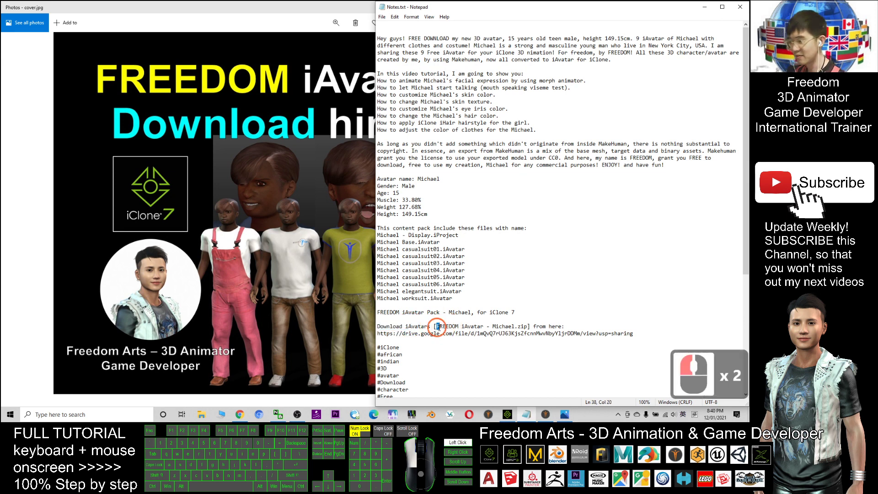
drag(436, 327, 509, 327)
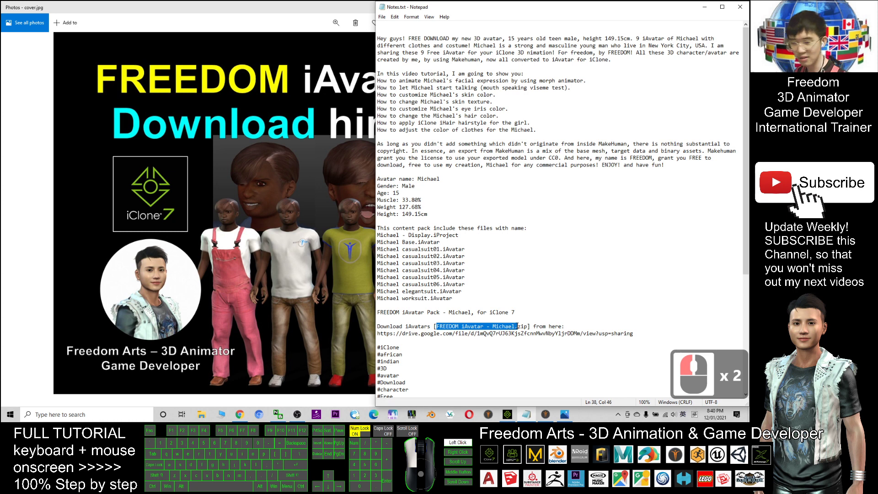
click(482, 347)
drag(377, 334, 643, 334)
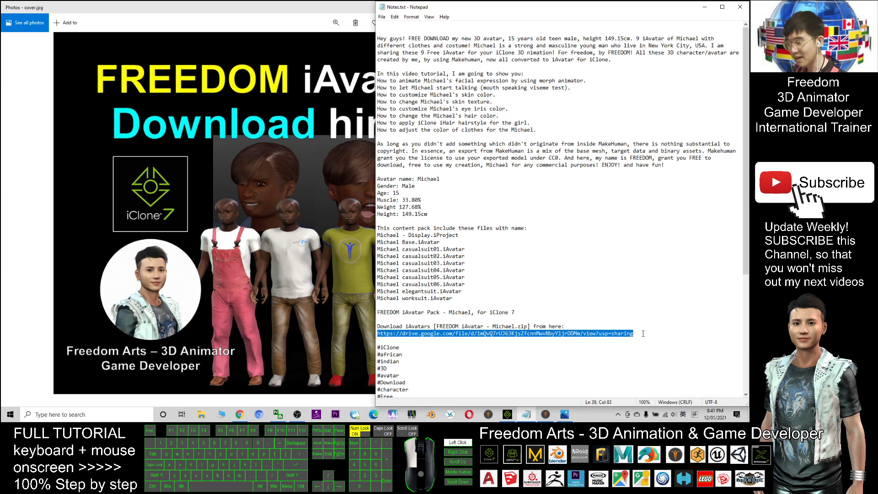
click(518, 3)
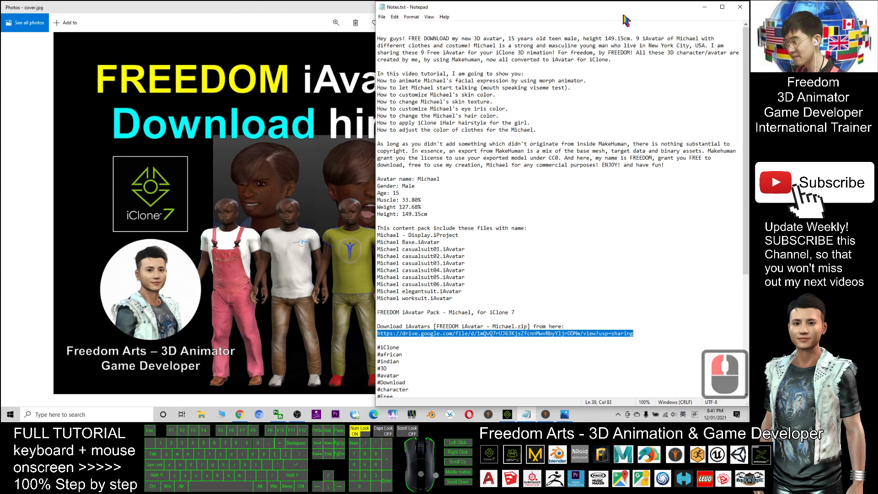
Minimise all open windows to reach the desktop.
click(705, 7)
click(706, 9)
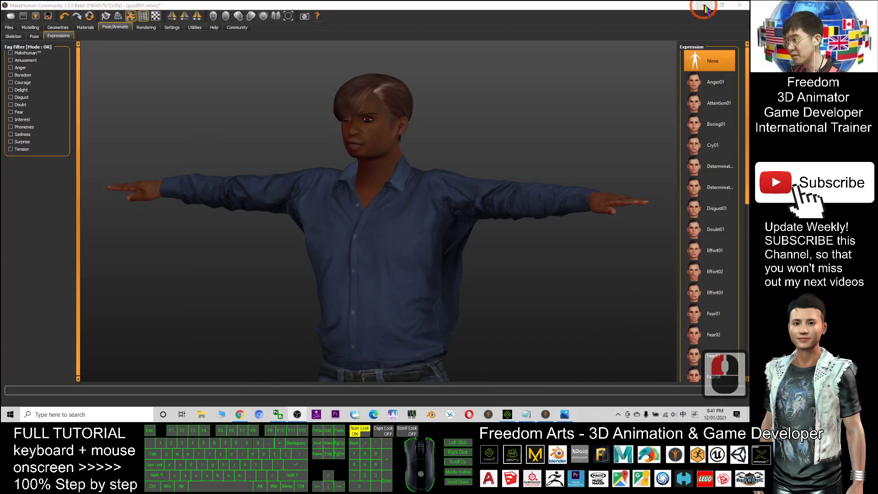
click(705, 9)
click(704, 9)
Select Free iAvatar - Michael.zip on the desktop and inspect its extraction options.
click(5, 108)
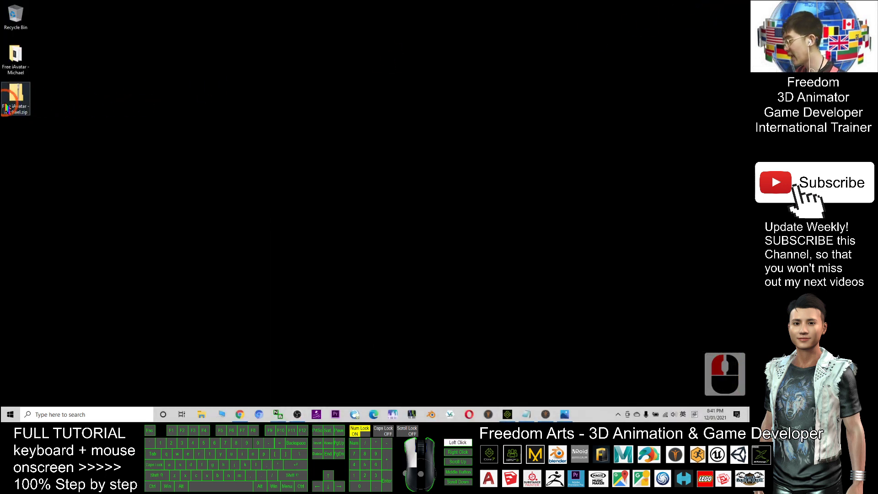
double_click(9, 108)
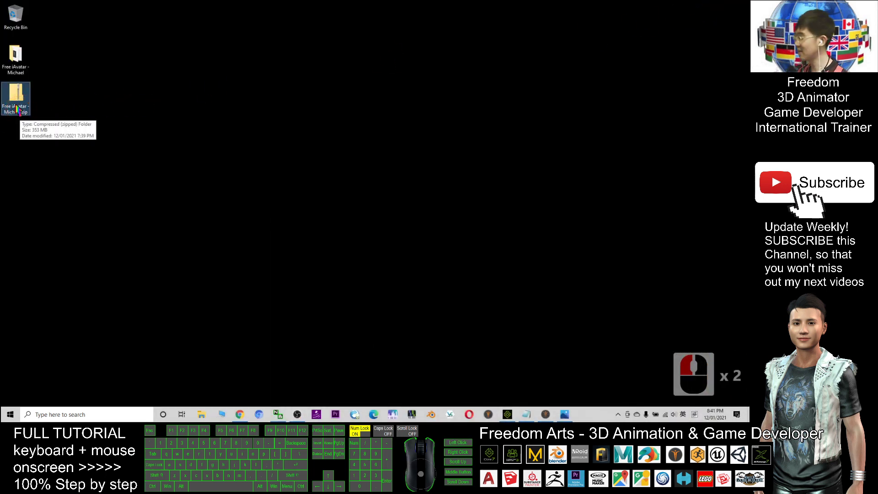
right_click(17, 108)
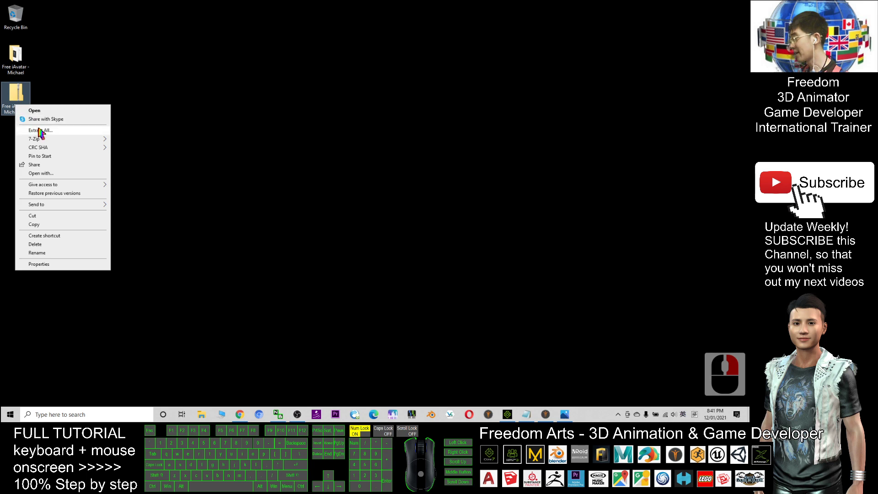
click(39, 58)
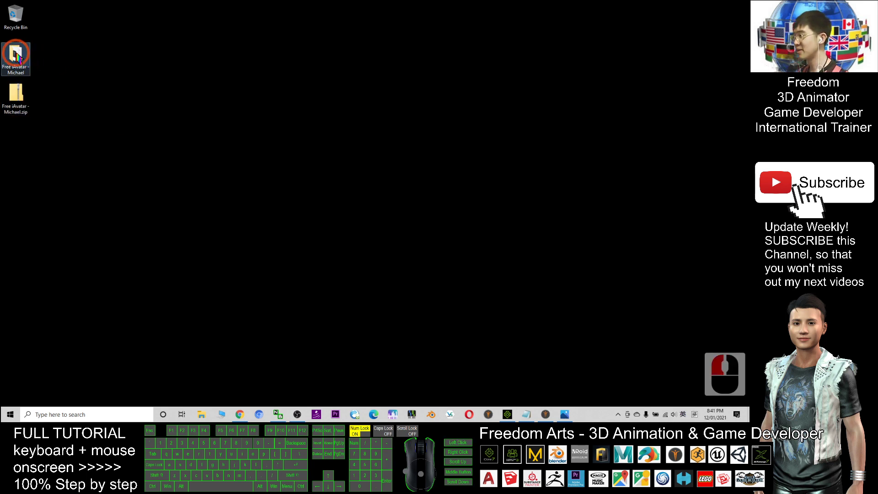
Open the Free iAvatar - Michael folder from the desktop and show its contents as extra large icons.
click(377, 92)
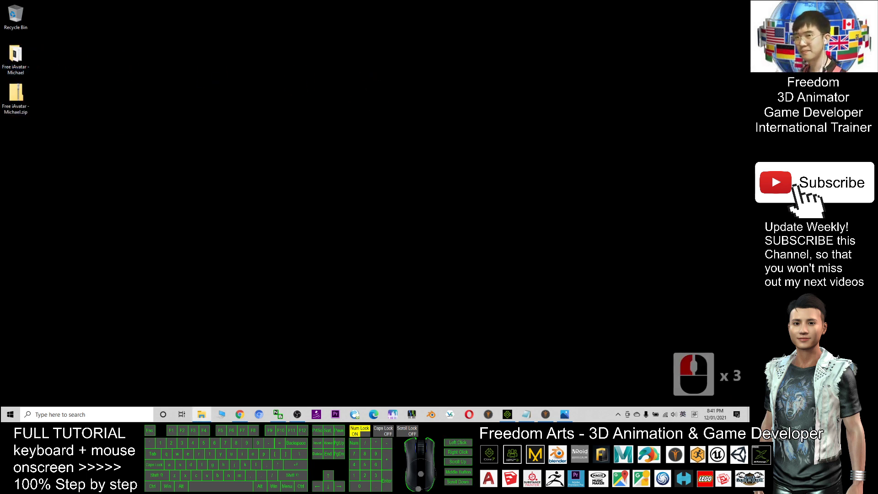
drag(749, 143, 366, 2)
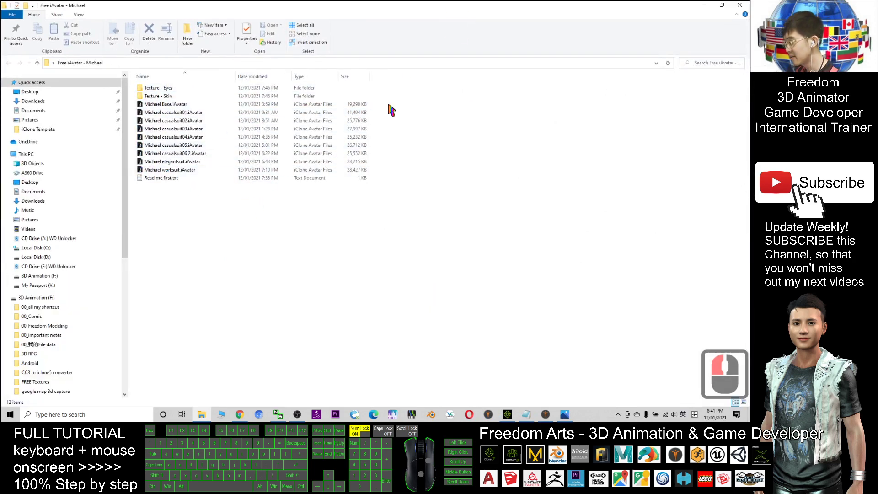
drag(389, 104, 201, 172)
drag(367, 158, 368, 158)
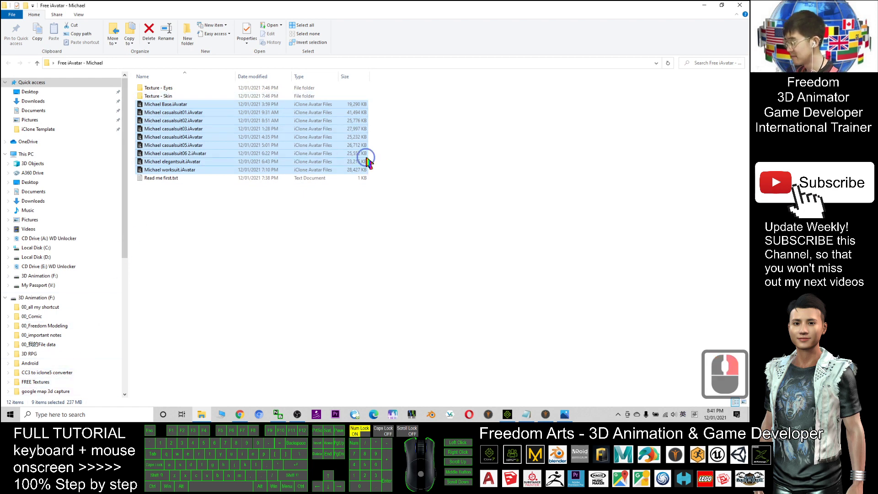
right_click(368, 160)
right_click(393, 137)
click(406, 142)
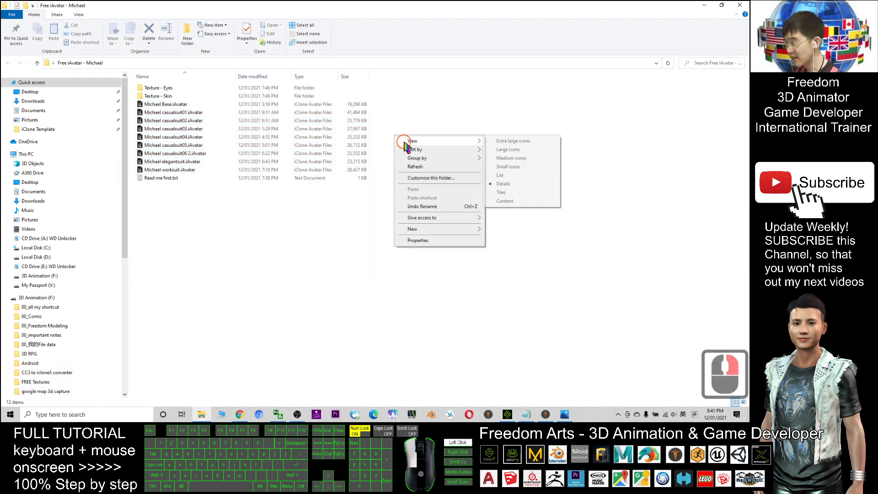
click(503, 150)
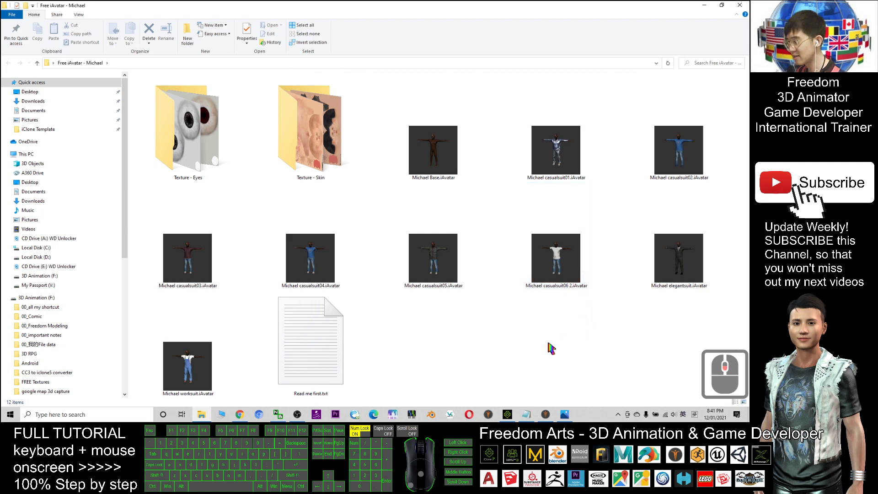
Look through the Michael iAvatar files in the folder, from the base avatar to the casual and elegant suits.
click(417, 141)
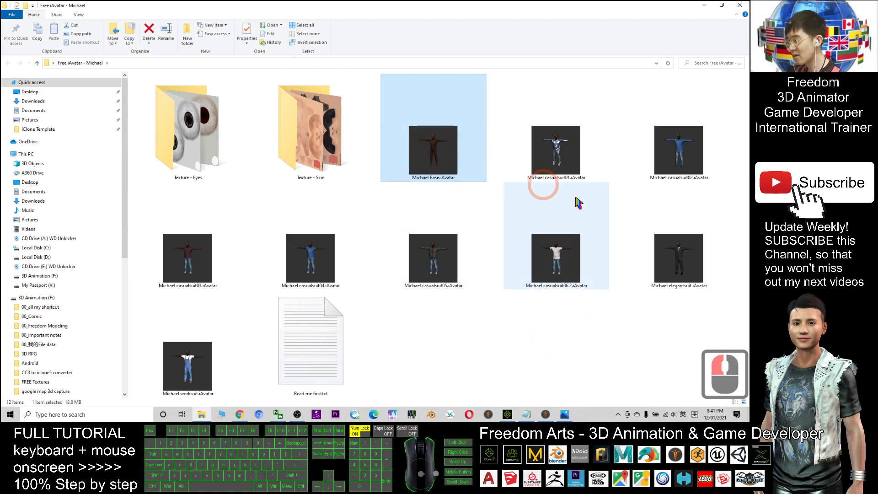
double_click(437, 150)
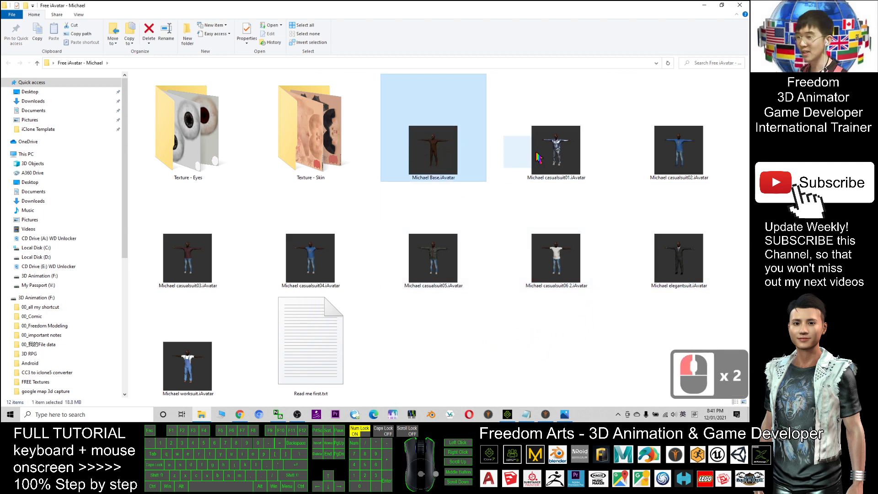
click(673, 146)
click(672, 254)
click(556, 256)
click(435, 264)
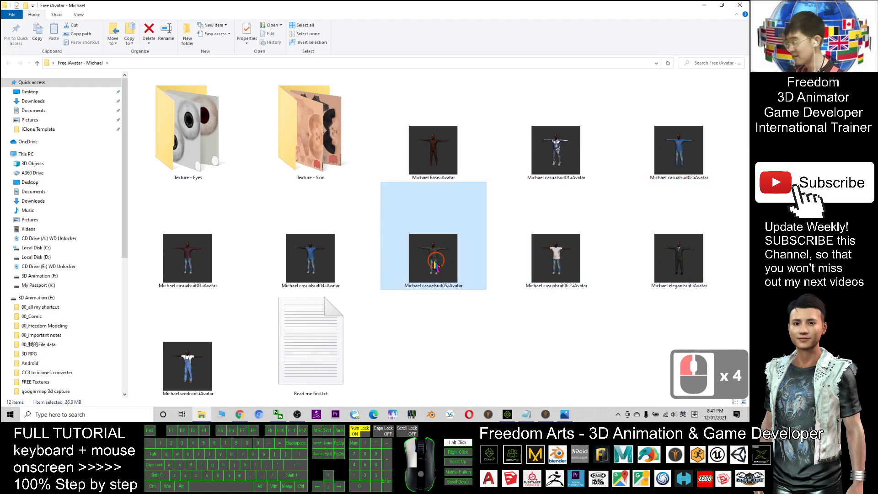
drag(434, 261, 334, 241)
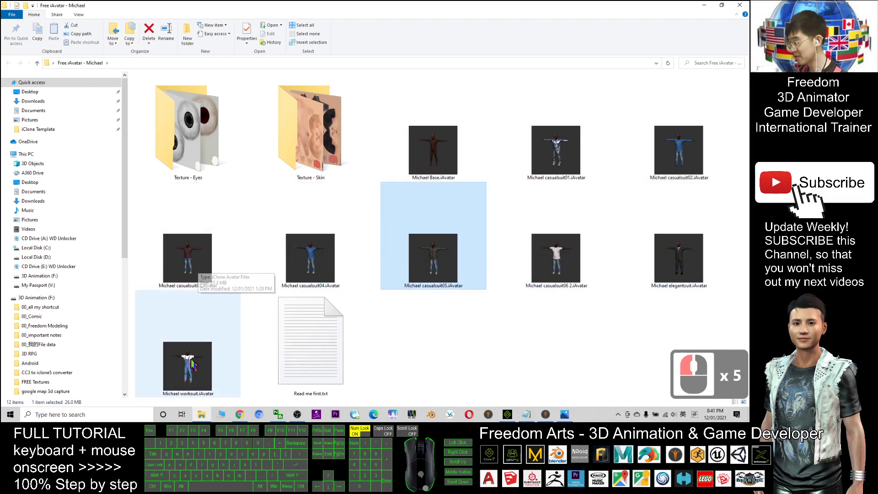
click(442, 364)
View the eye images in the Texture - Eyes folder and the skin images in the Texture - Skin folder.
click(208, 149)
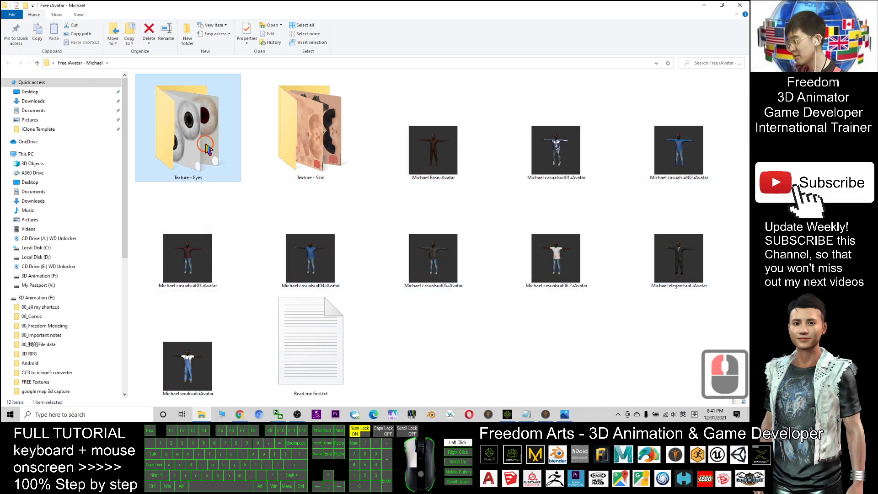
double_click(206, 148)
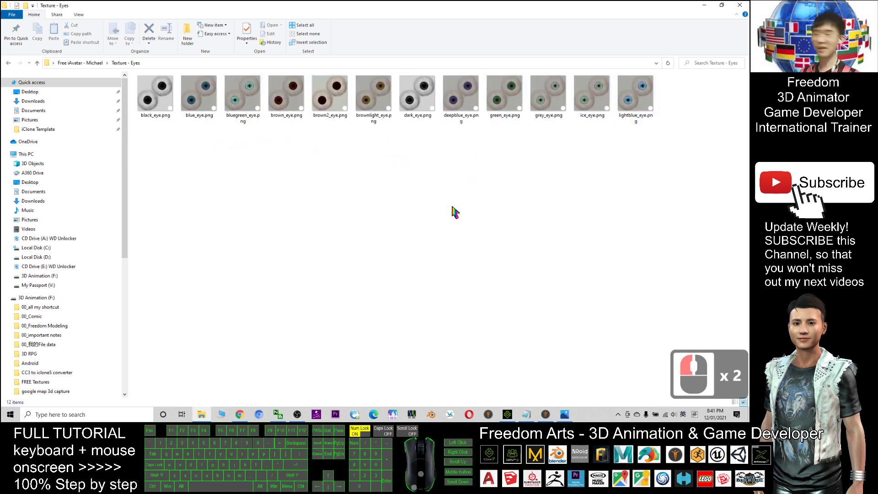
key(alt+Left)
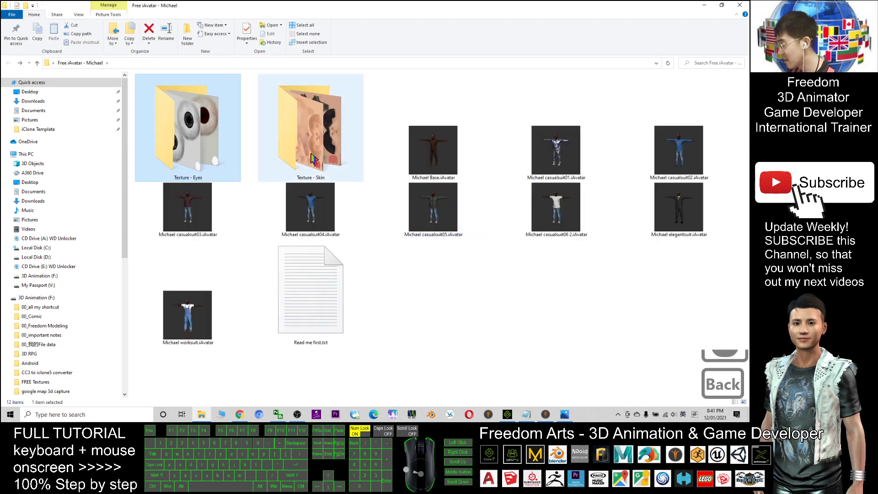
double_click(313, 159)
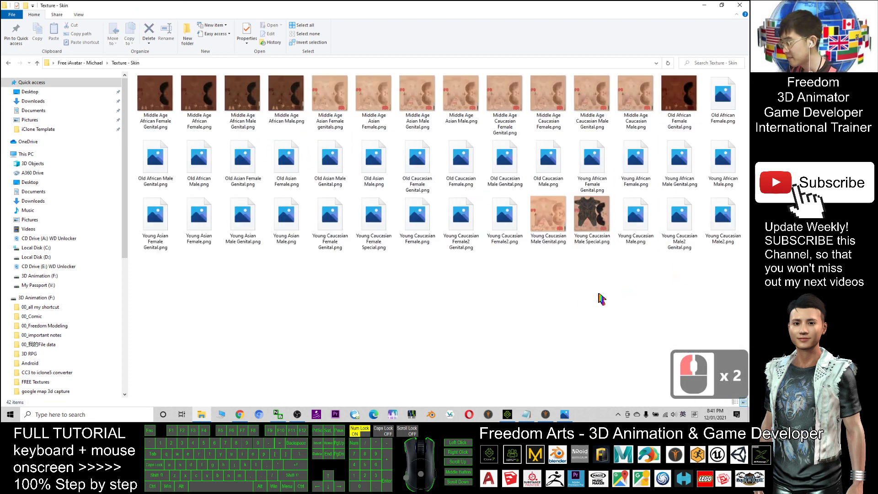
click(474, 311)
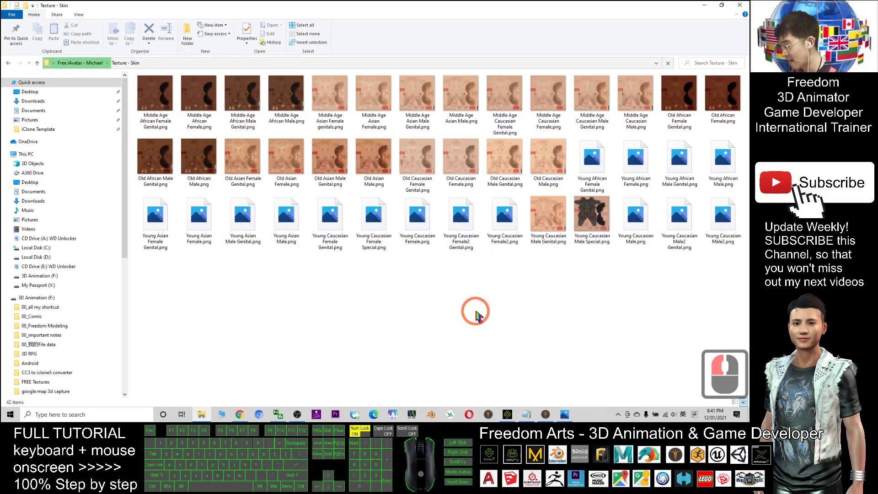
key(alt+Left)
click(534, 296)
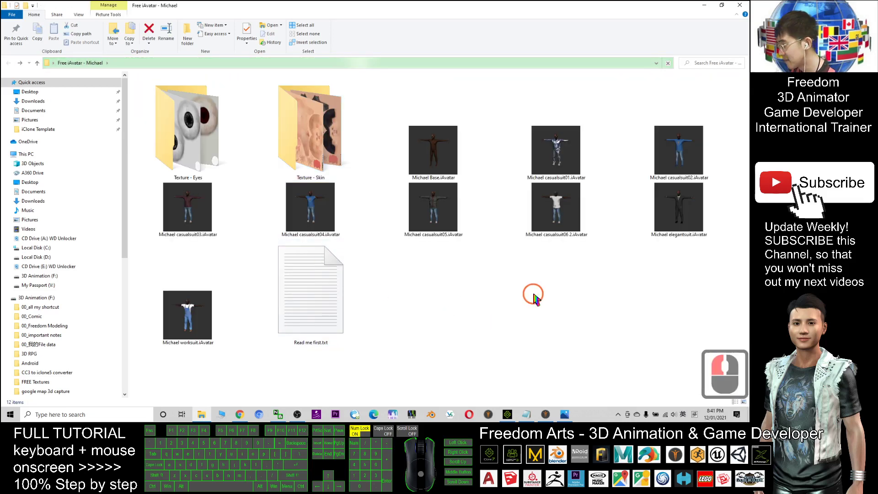
Switch to iClone 7 and examine the lined-up avatars of the Michael - Display project from an angle.
click(514, 414)
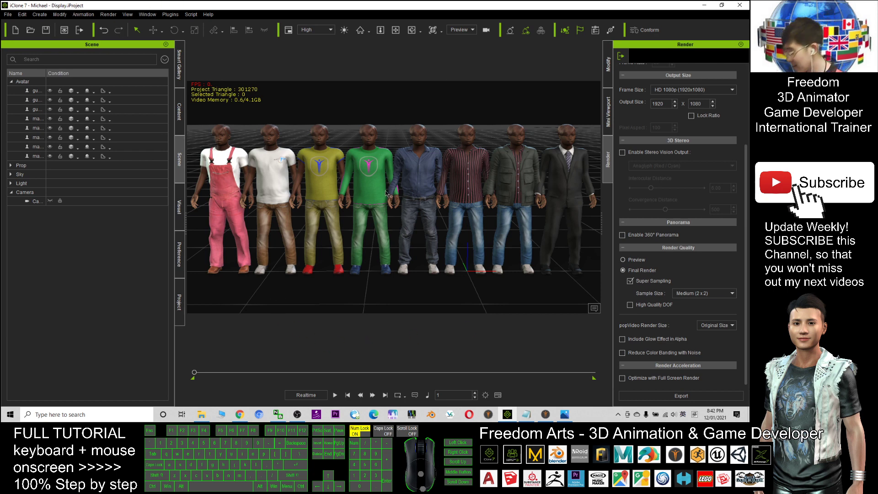
key(c)
drag(386, 194, 484, 306)
key(x)
key(c)
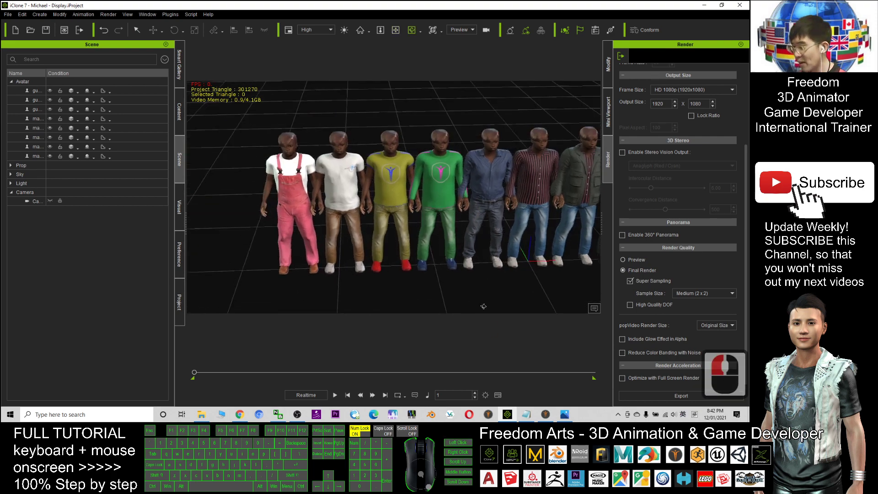
Switch to Notepad and point out the tutorial topics on facial expression and talking in Notes.txt.
click(530, 411)
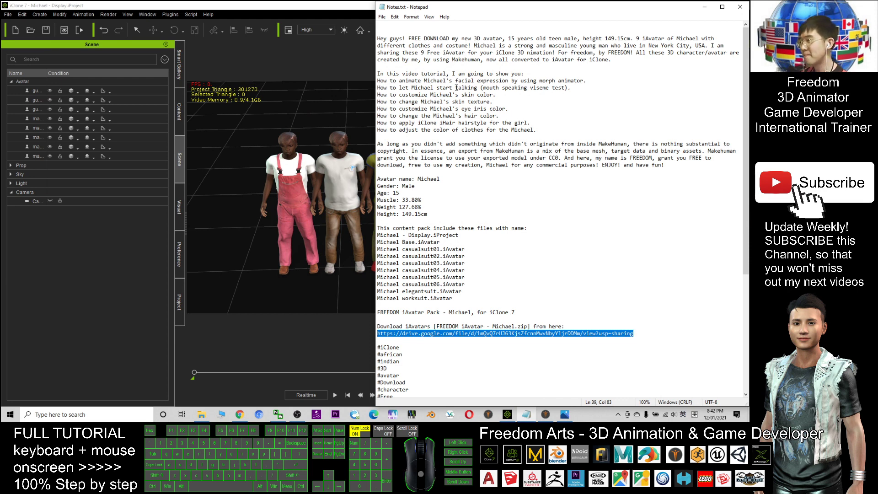
drag(383, 80, 532, 80)
click(607, 86)
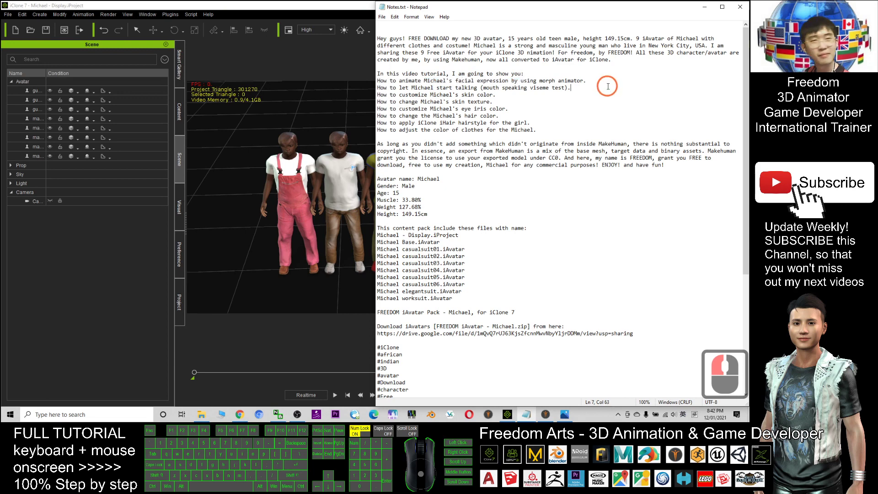
Return to iClone 7, select the Michael avatar in the white T-shirt with the logo, and open its Modify settings.
click(243, 165)
scroll(346, 153, up, 8)
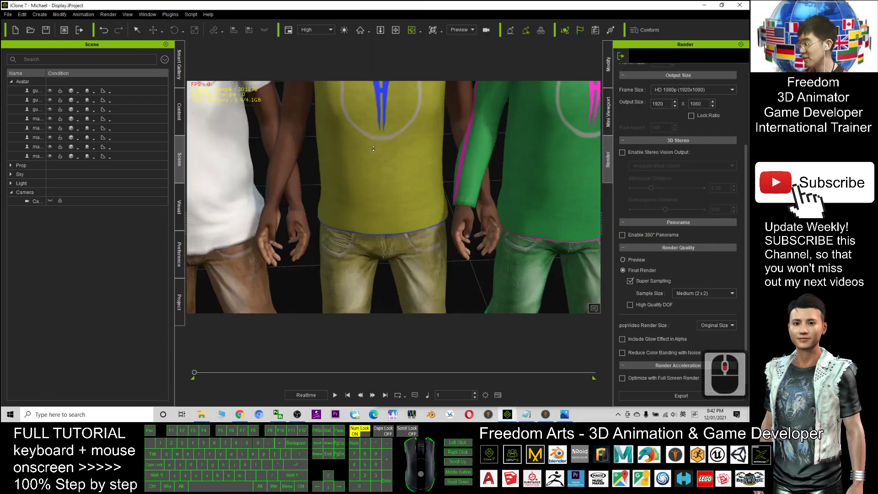
key(c)
drag(407, 250, 390, 106)
key(x)
key(q)
click(365, 157)
key(x)
key(c)
key(x)
drag(461, 227, 443, 186)
click(606, 73)
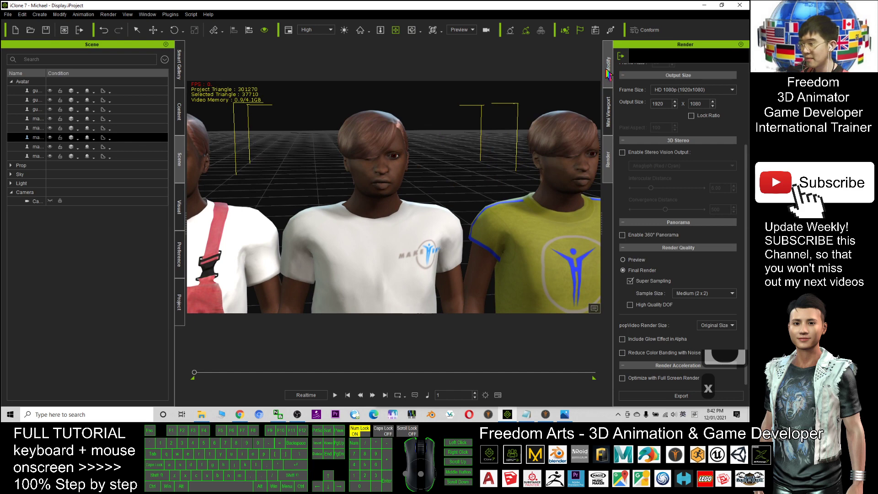
click(608, 71)
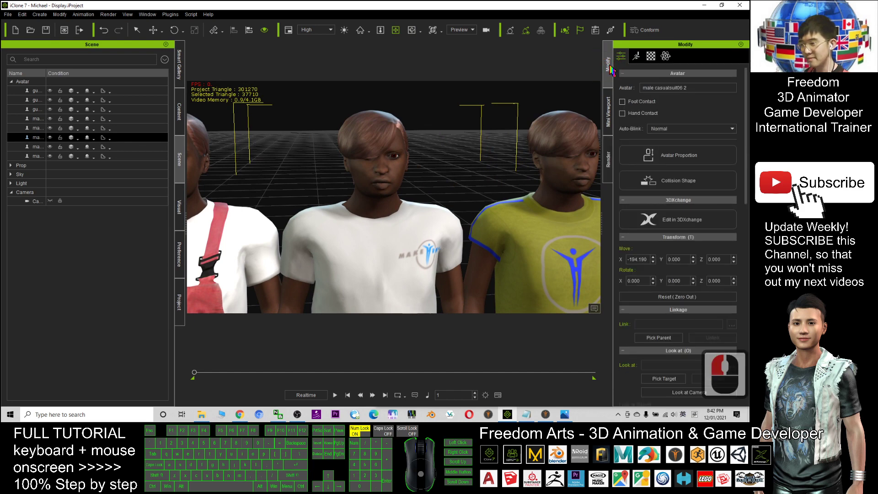
Show the avatar's animation settings, switch to MakeHuman and preview the Anger01 expression on the character.
click(639, 57)
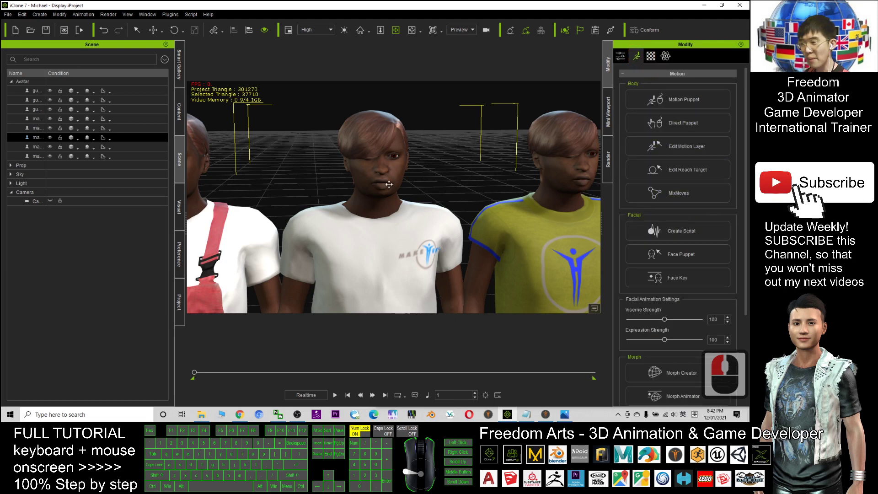
click(545, 414)
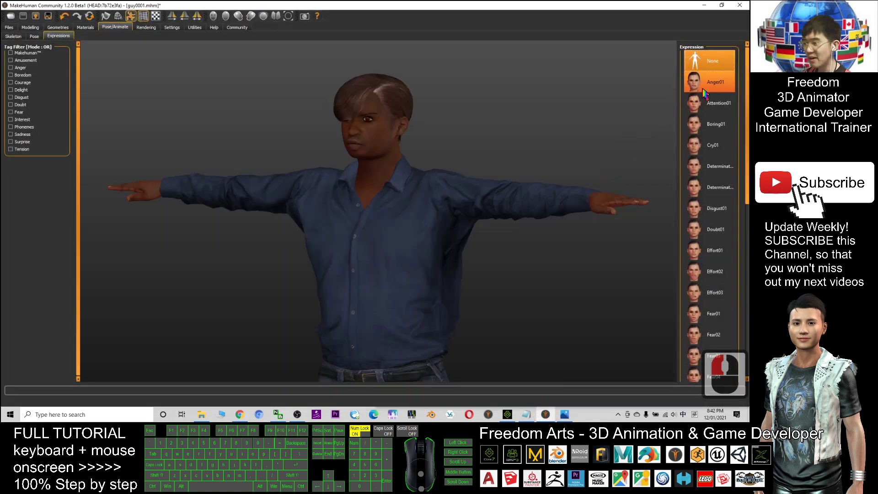
click(693, 85)
scroll(393, 121, down, 3)
drag(410, 121, 433, 183)
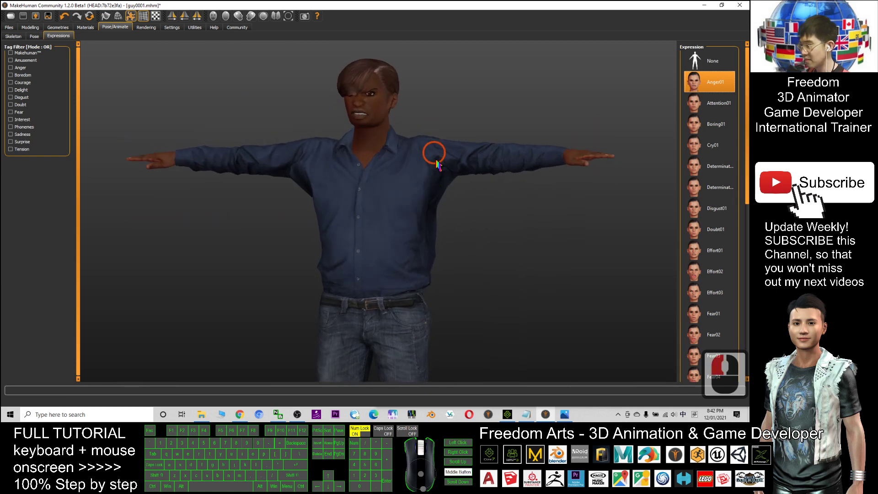
middle_drag(435, 155, 439, 188)
scroll(438, 199, down, 7)
scroll(414, 153, up, 15)
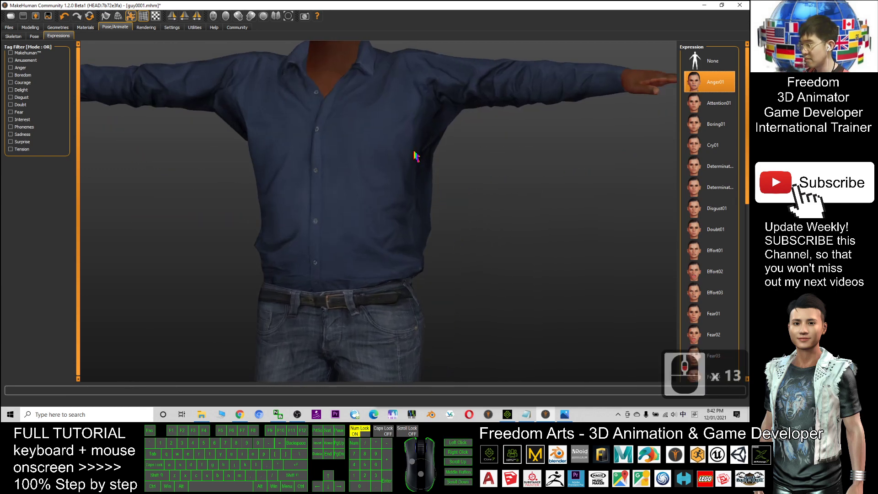
middle_drag(402, 138, 421, 177)
Preview more expressions on the character's face, including Boring01, Doubt01, Effort02 and finally Effort03.
click(712, 125)
click(717, 179)
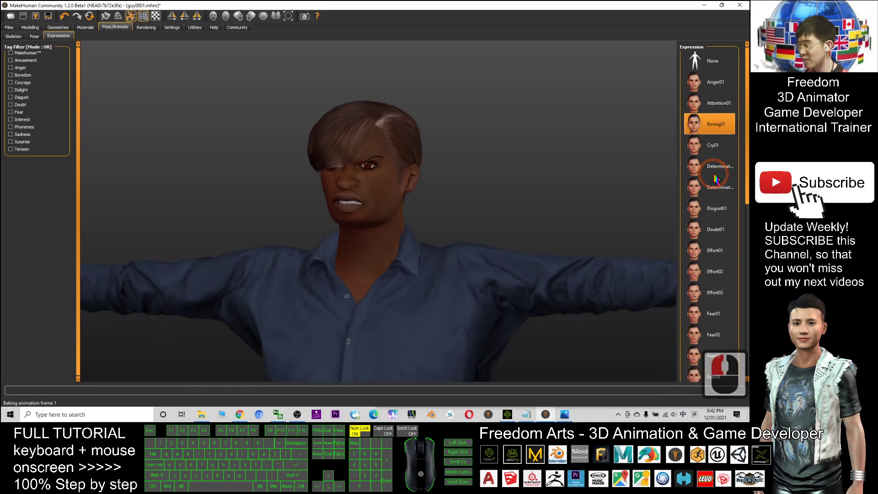
click(720, 230)
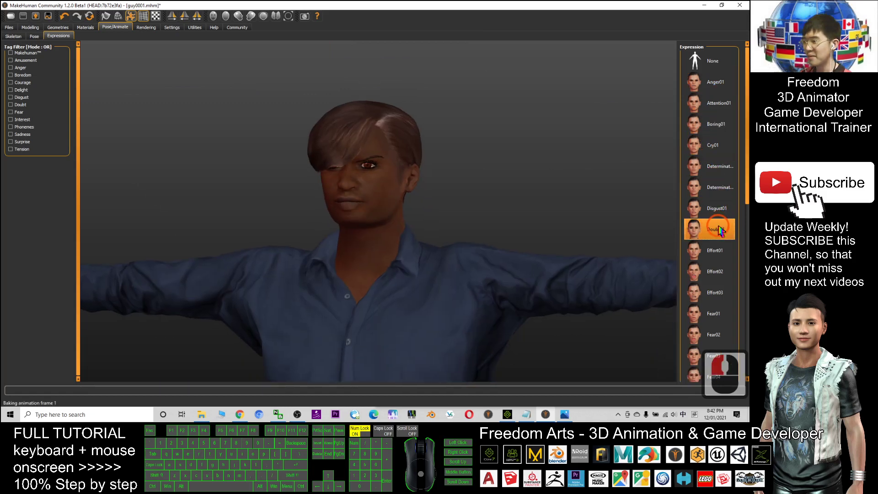
click(717, 277)
click(724, 296)
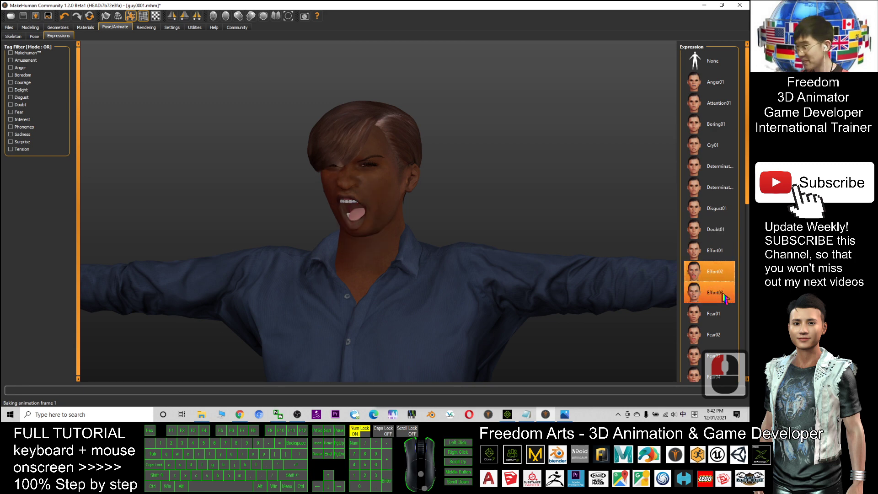
click(718, 302)
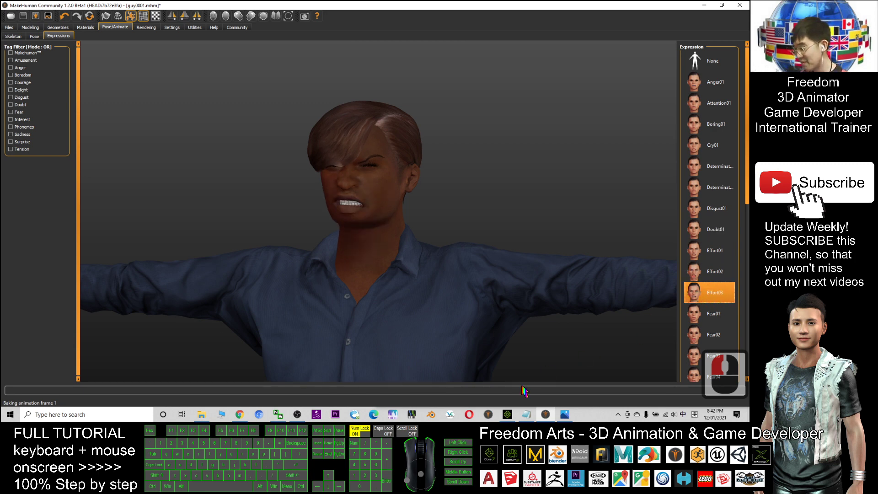
Return to iClone 7 and open the Morph Animator for the Michael avatar in the white logo T-shirt.
click(507, 414)
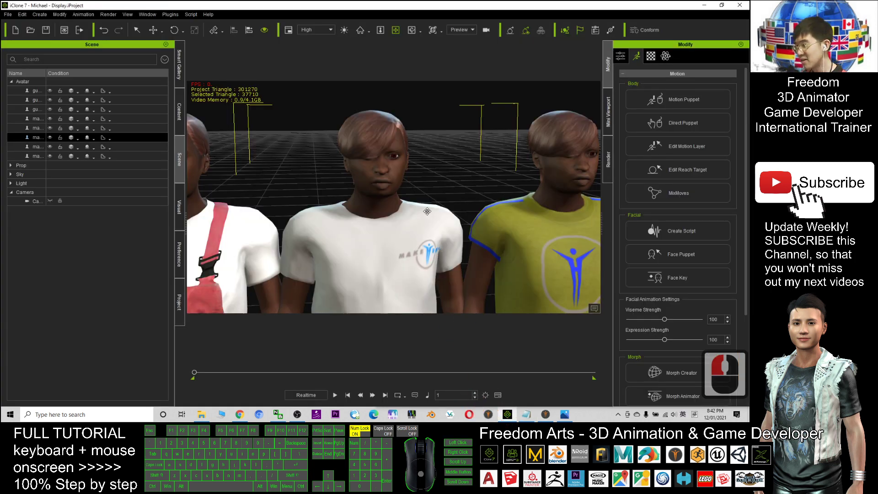
double_click(373, 161)
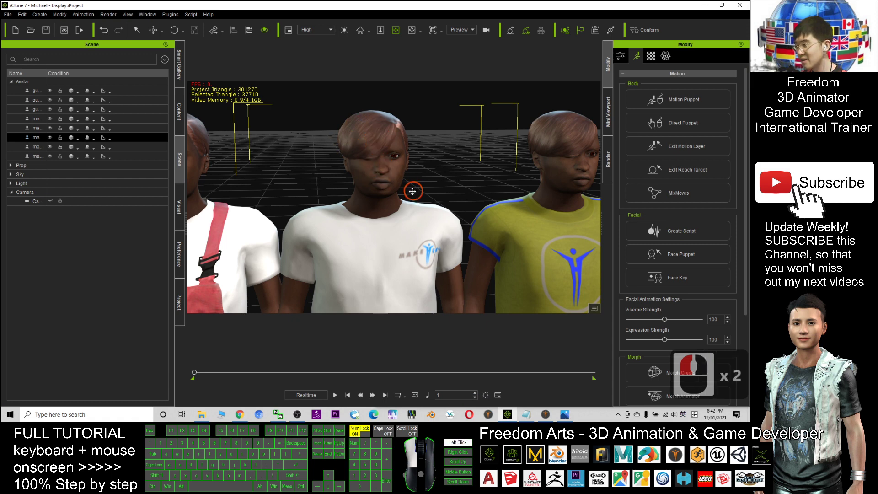
drag(413, 192, 410, 191)
key(c)
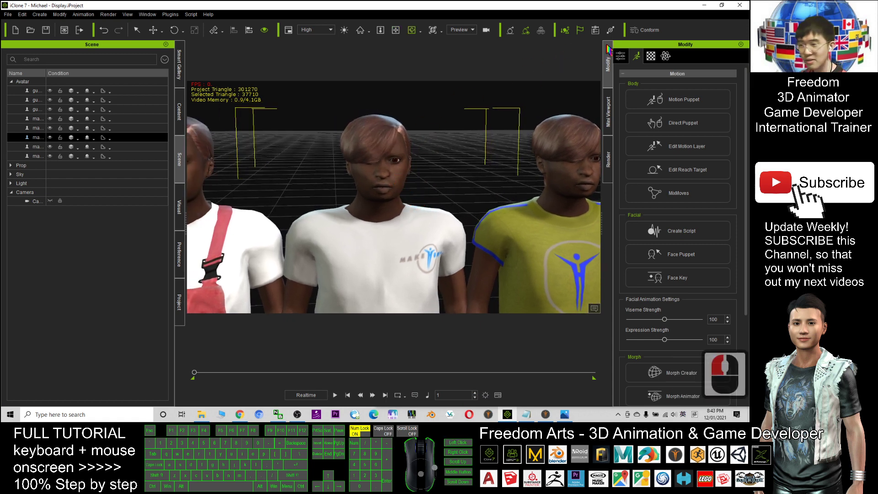
click(637, 56)
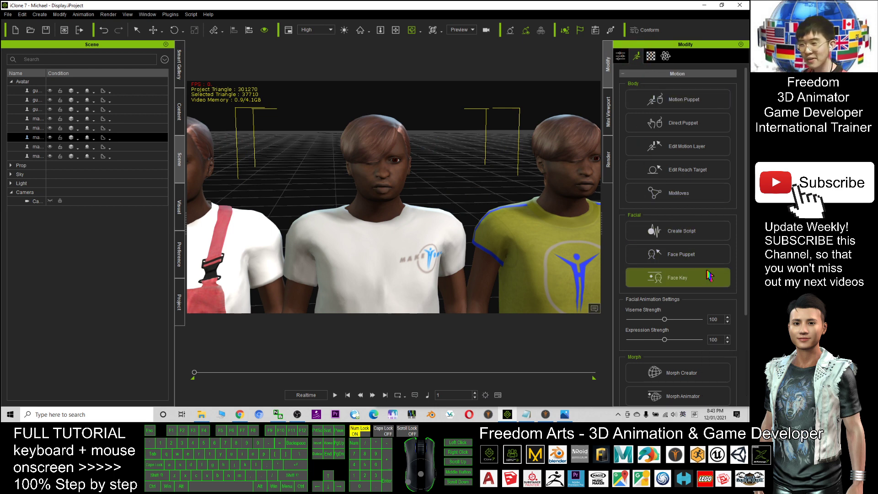
drag(746, 236, 750, 316)
click(687, 289)
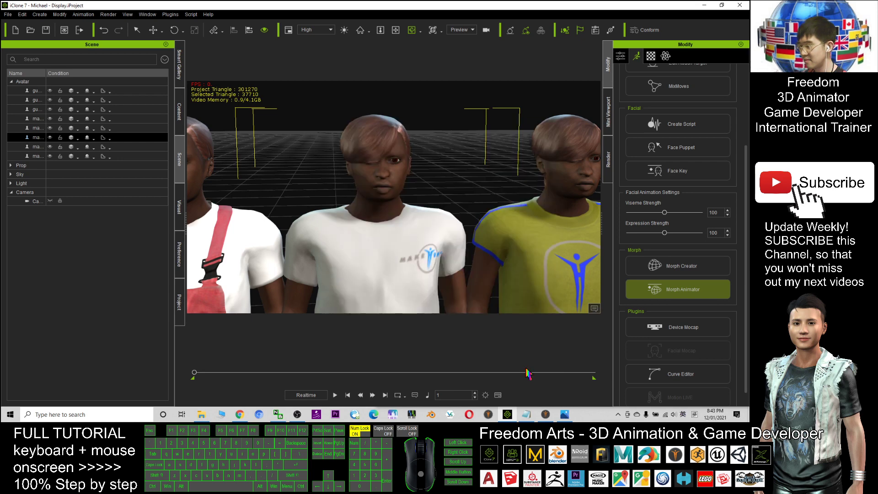
Move the Morph Animator window clear of the avatar and frame the avatar's face in close-up.
click(464, 126)
drag(464, 127, 584, 105)
scroll(378, 165, up, 1)
key(x)
drag(378, 165, 373, 200)
scroll(374, 167, up, 6)
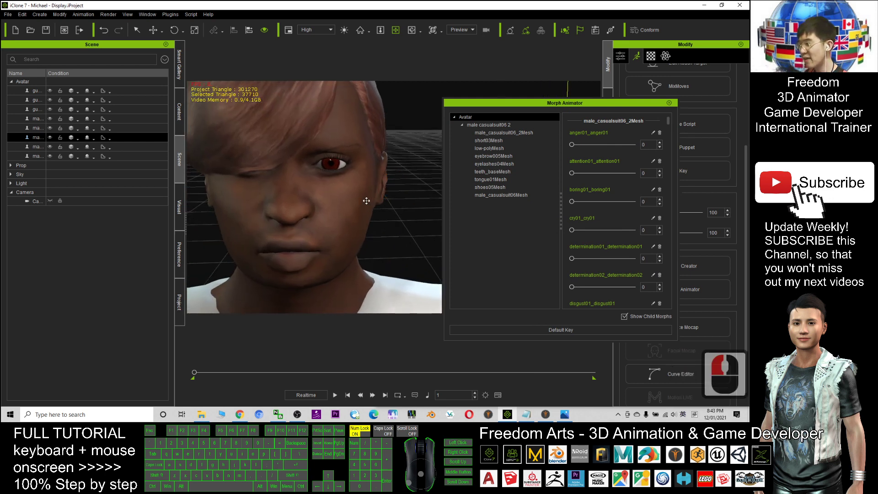
key(x)
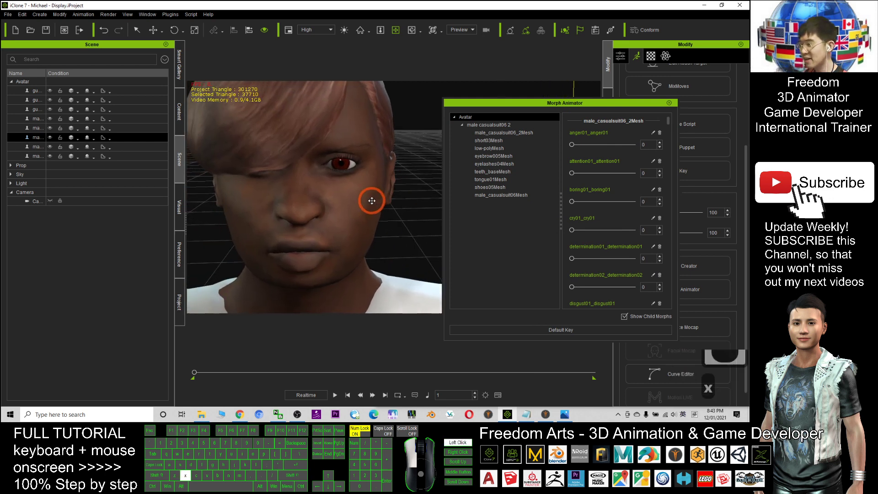
Set the fear04 morph of the body mesh male_casualsuit06_2Mesh to 100.
click(488, 140)
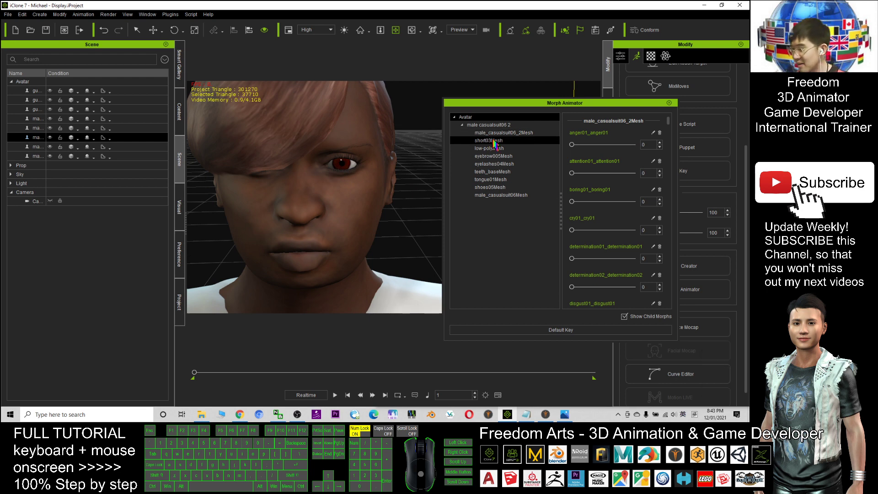
click(488, 133)
click(492, 133)
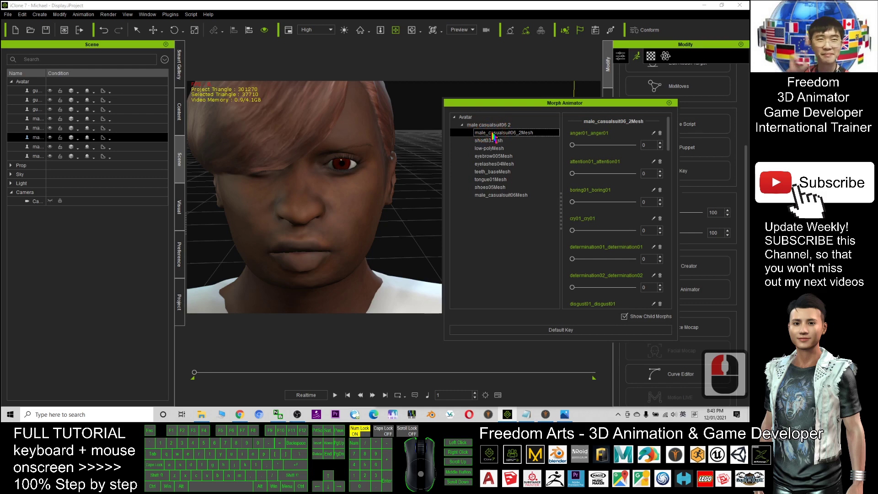
click(486, 132)
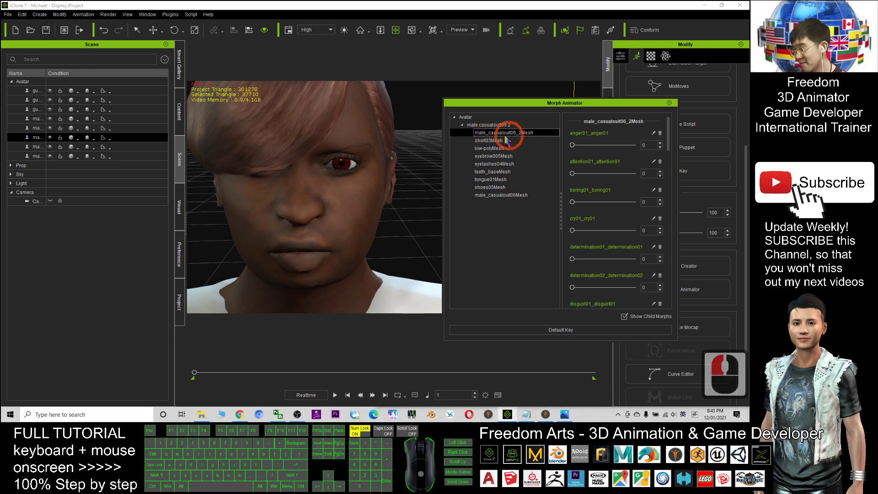
mouse_move(668, 145)
mouse_down()
mouse_move(668, 298)
mouse_move(671, 132)
mouse_up()
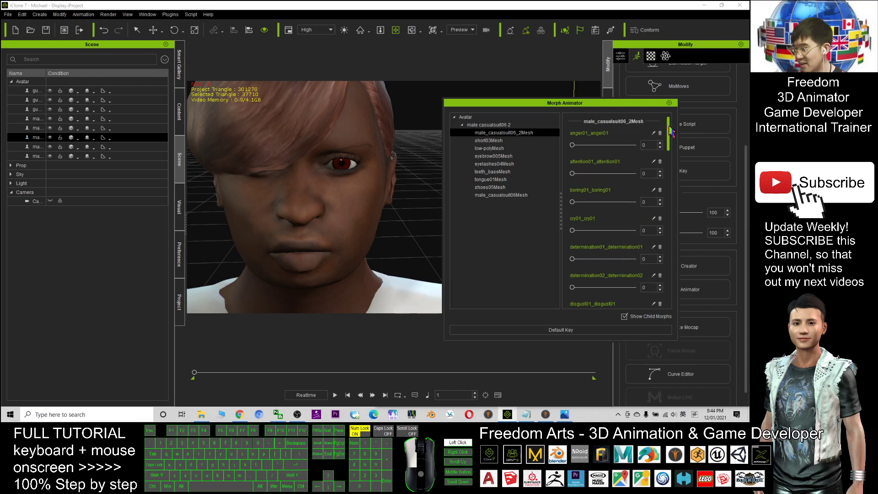
mouse_move(671, 200)
mouse_down()
mouse_move(671, 222)
mouse_move(662, 213)
mouse_up()
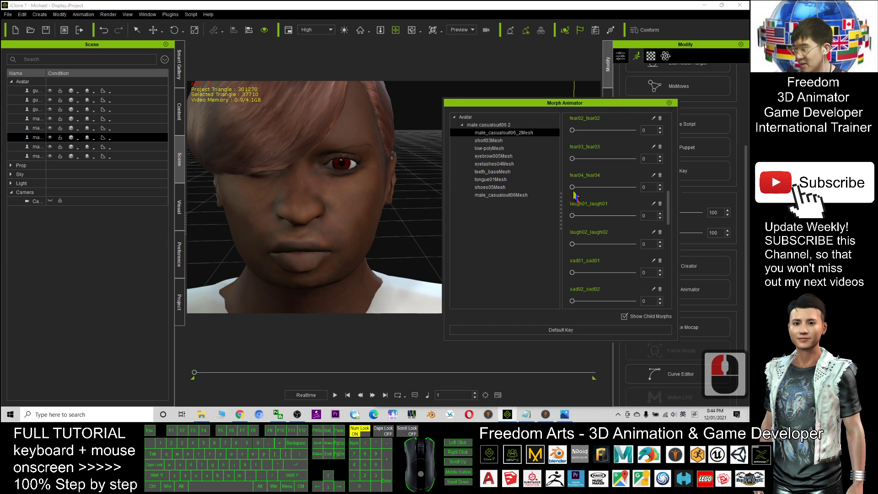
drag(573, 187, 670, 201)
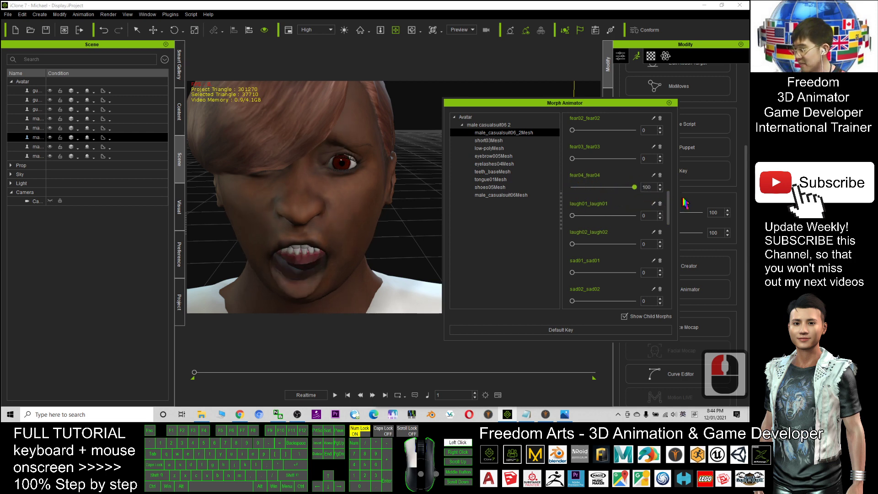
Inspect the avatar's fear expression from an angle, and set the fear04 morph of short03Mesh to 100.
drag(360, 212, 360, 198)
middle_drag(364, 211, 361, 161)
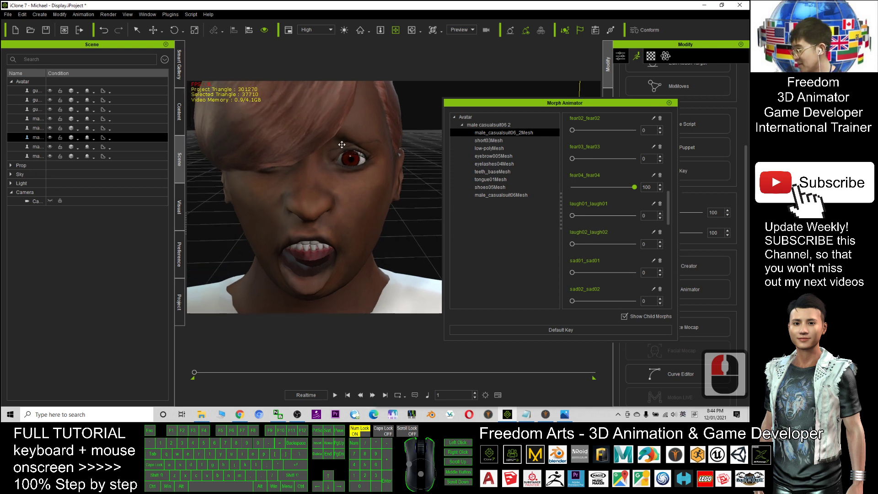
ctrl+click(486, 141)
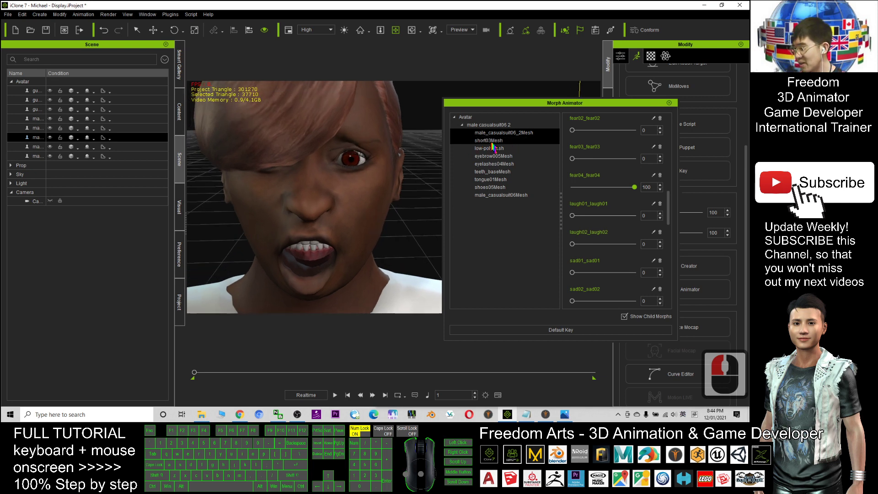
key(c)
drag(378, 192, 350, 194)
key(x)
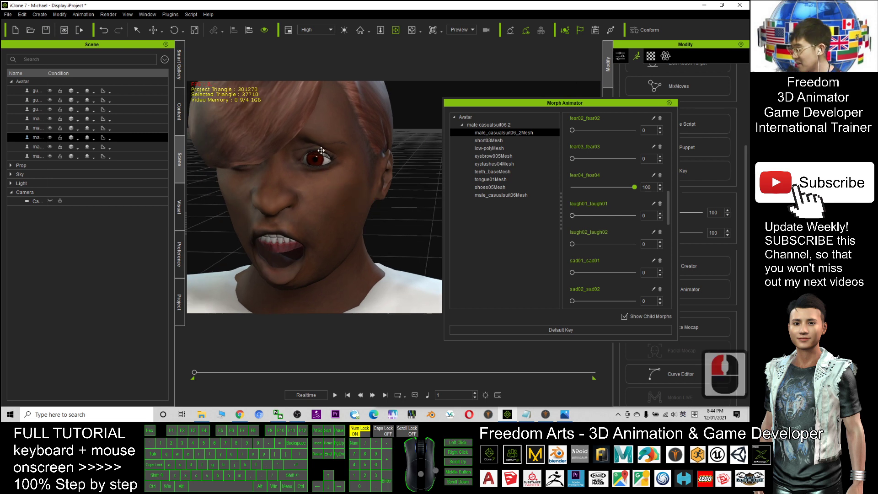
click(483, 140)
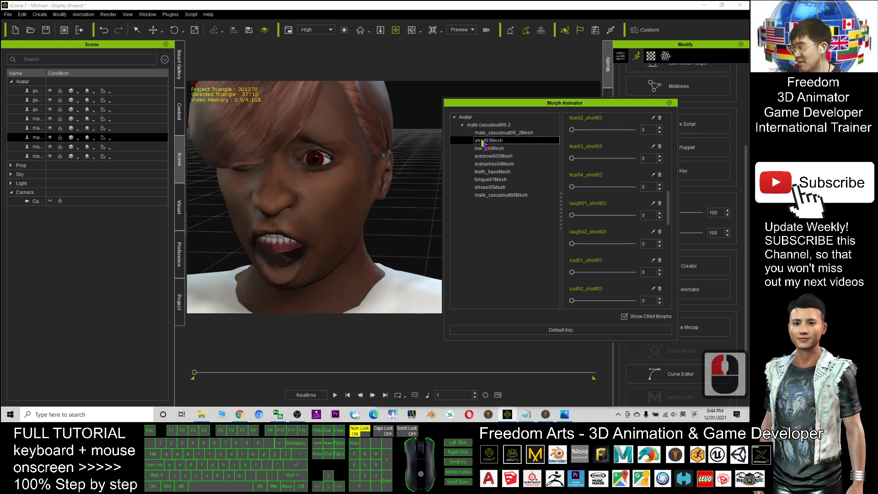
drag(572, 187, 588, 187)
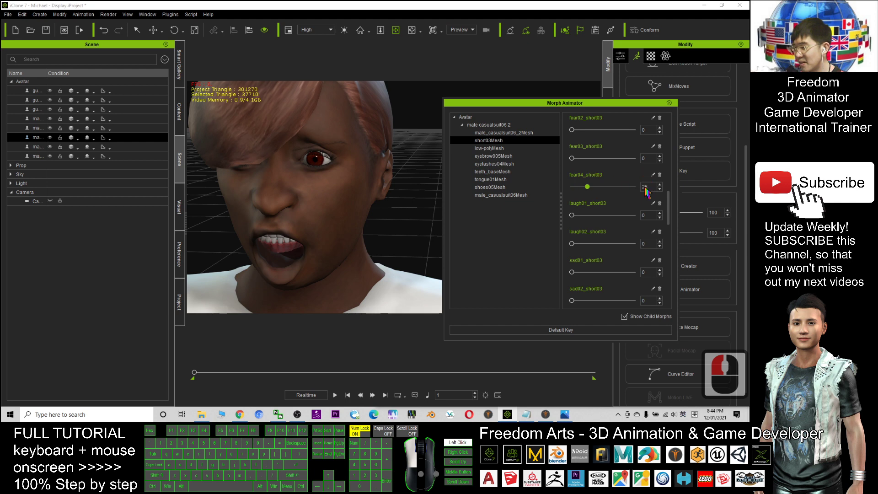
drag(645, 187, 647, 189)
Set the fear04 morph of low-polyMesh to 100.
click(498, 150)
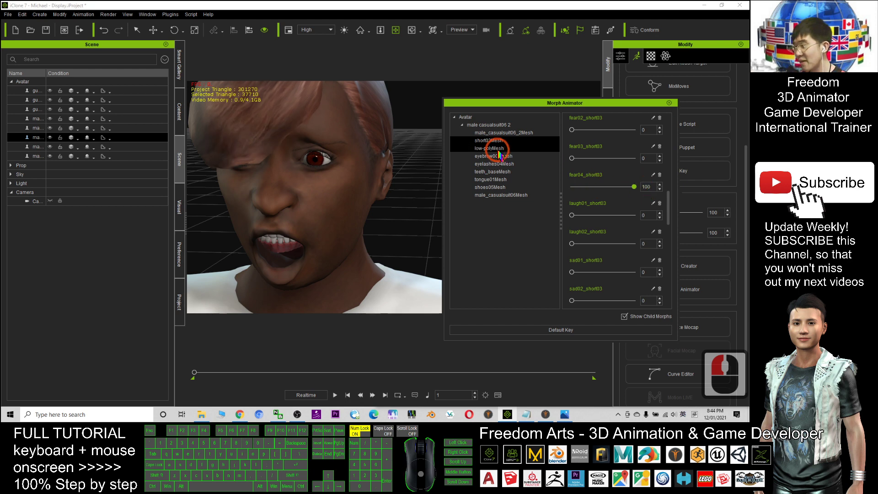
click(576, 187)
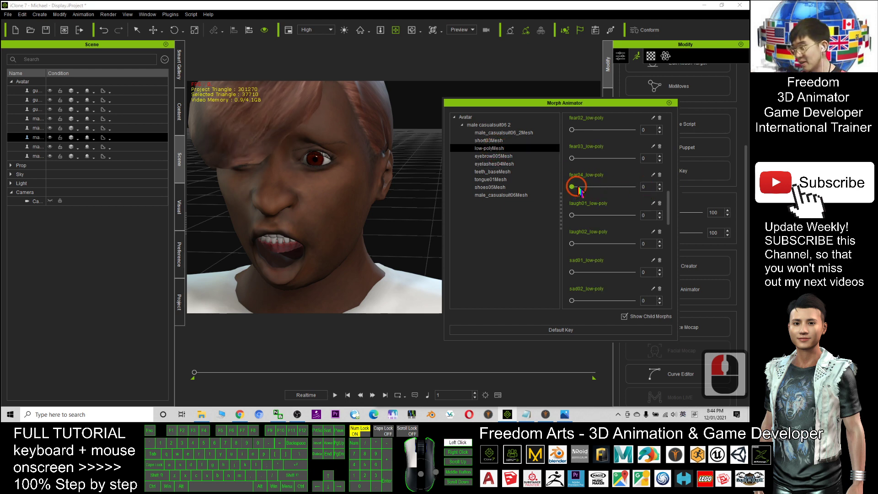
drag(579, 187, 579, 187)
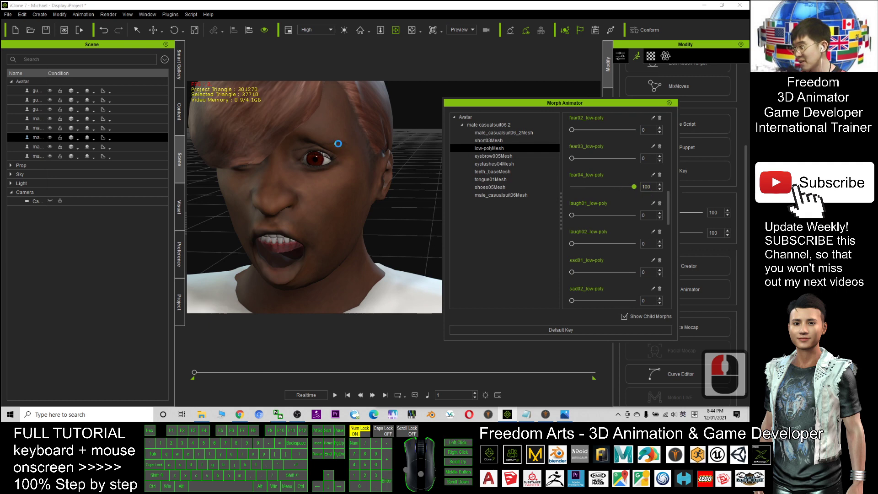
Set the fear04 morph of eyebrow005Mesh to 100 and check the area around the eye up close.
click(493, 156)
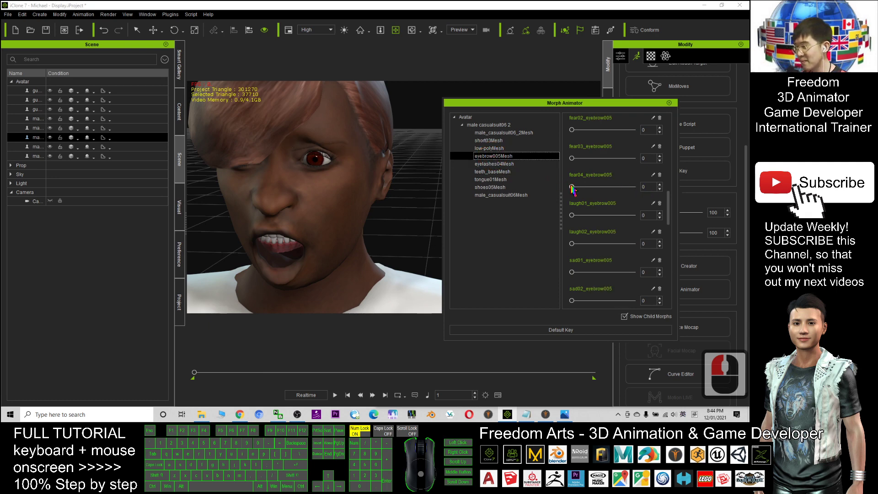
drag(572, 187, 677, 196)
scroll(319, 142, up, 5)
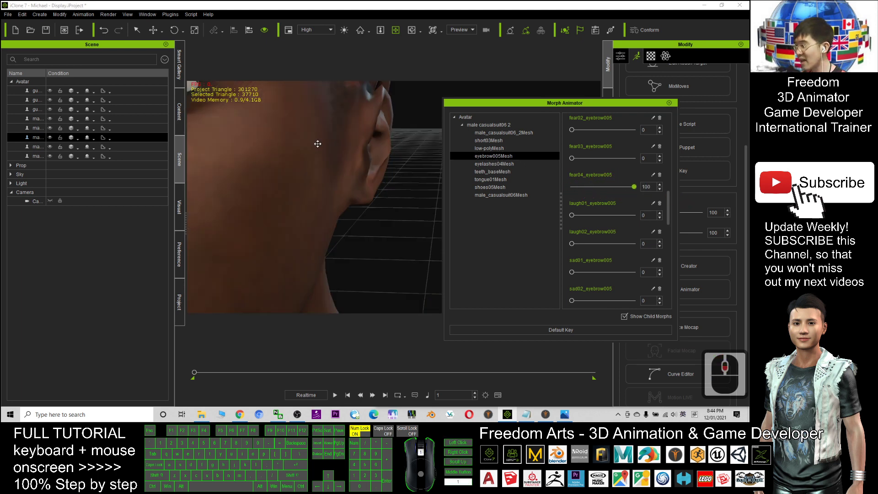
scroll(320, 149, down, 5)
ctrl+scroll(326, 159, up, 2)
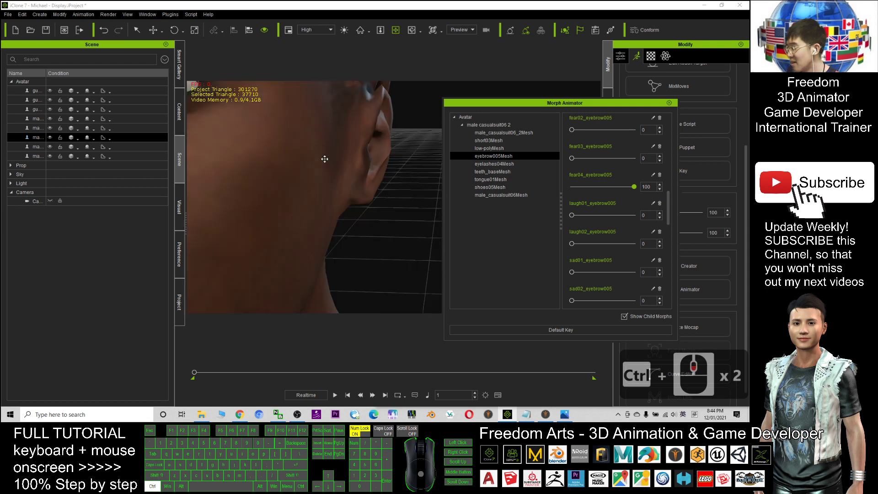
ctrl+scroll(324, 159, up, 1)
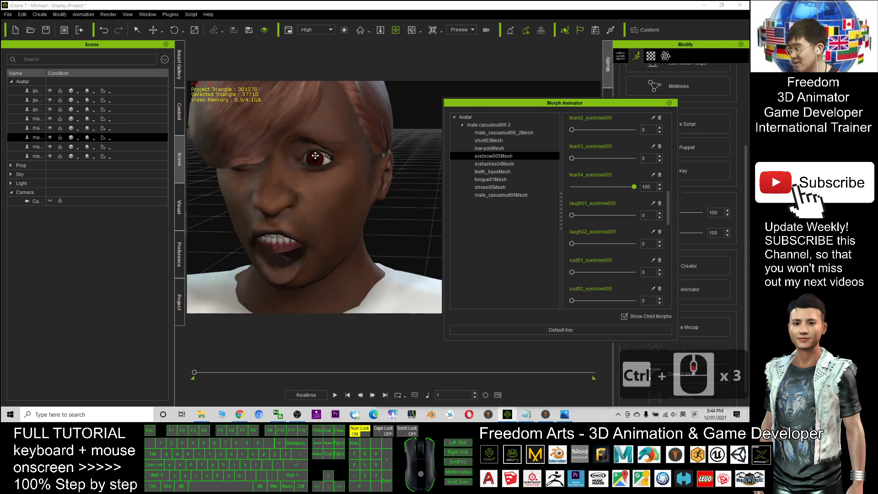
Set the fear04 morph of eyelashes04Mesh to 100.
click(494, 163)
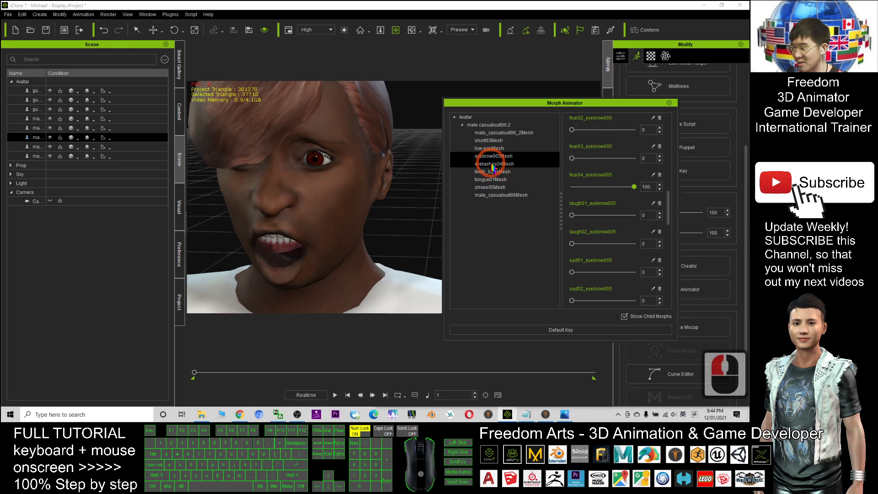
drag(573, 187, 668, 187)
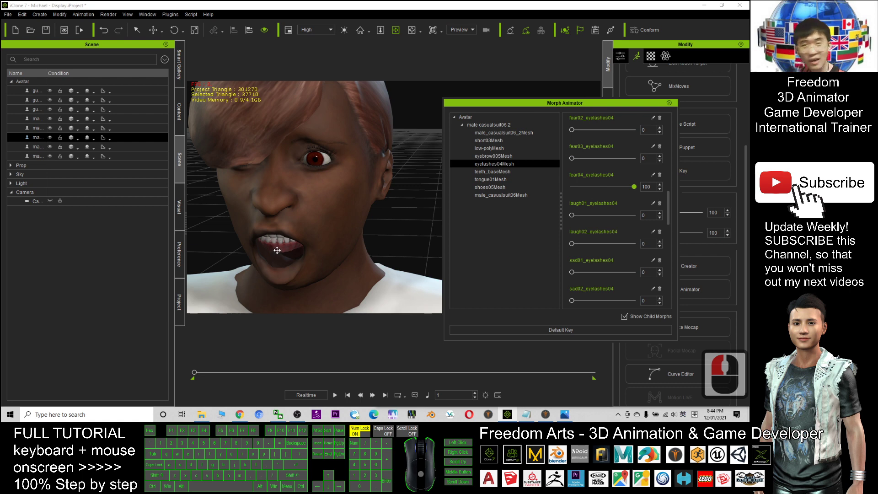
Set the fear04 morph of teeth_baseMesh and tongue01Mesh to 100.
click(481, 172)
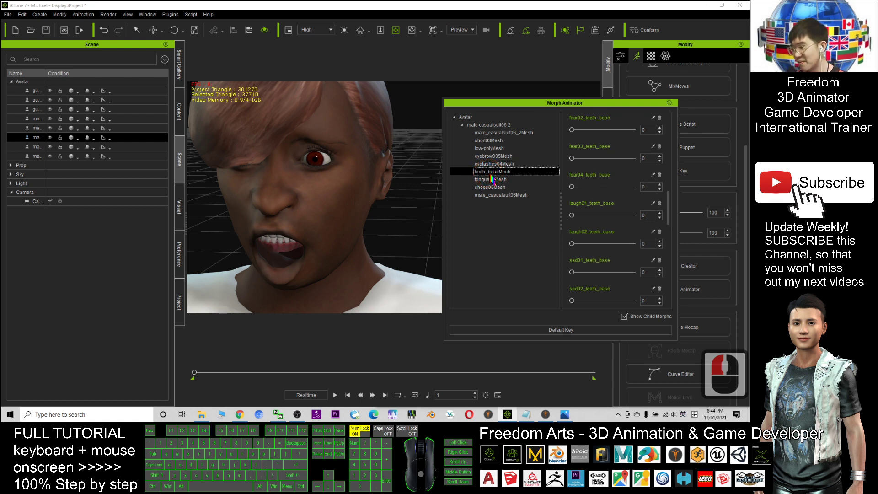
drag(573, 187, 654, 197)
double_click(490, 179)
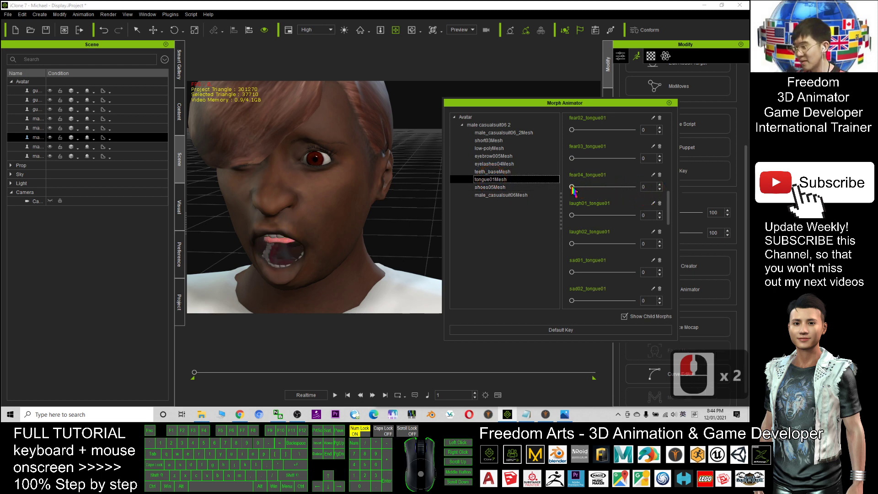
drag(572, 187, 693, 201)
Set the fear04 morph of shoes05Mesh and male_casualsuit06Mesh to 100, and inspect the avatar's completed expression.
click(493, 188)
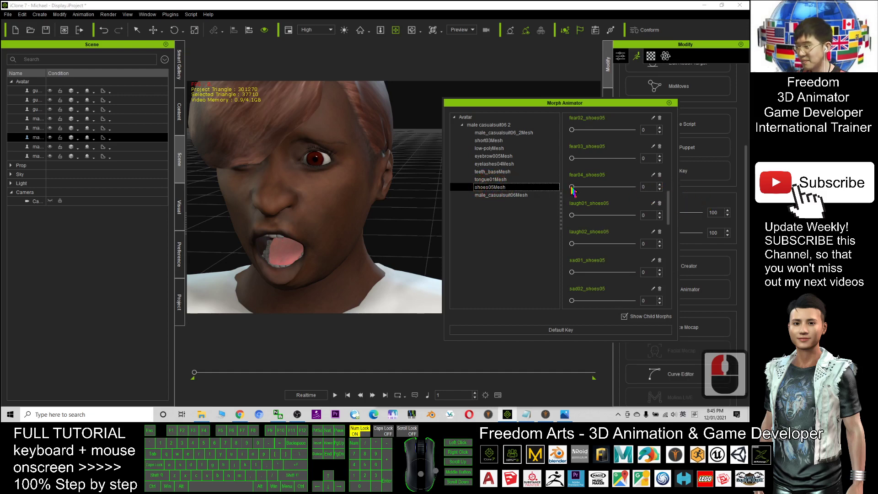
drag(572, 187, 666, 190)
double_click(485, 195)
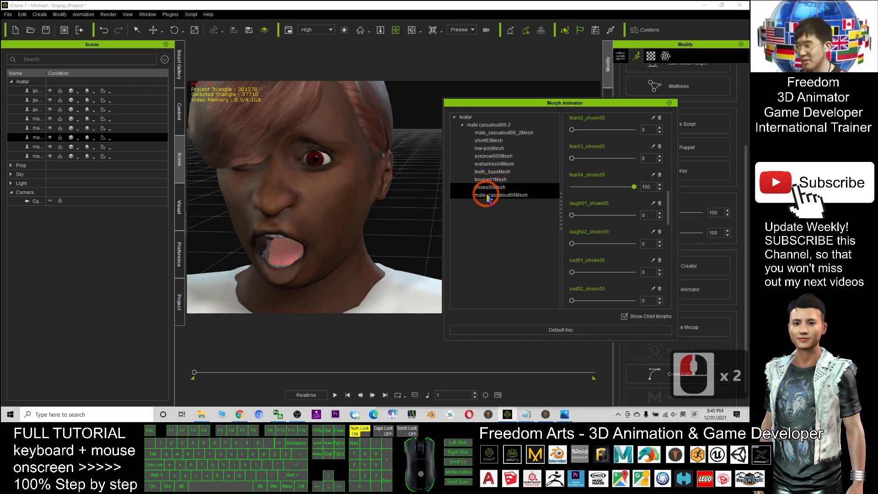
drag(571, 187, 669, 197)
scroll(338, 212, down, 3)
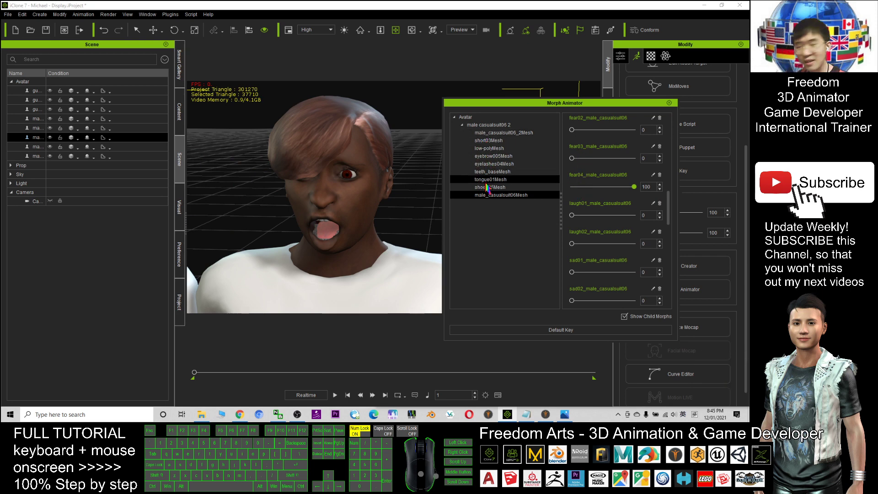
drag(380, 236, 359, 231)
scroll(362, 216, up, 2)
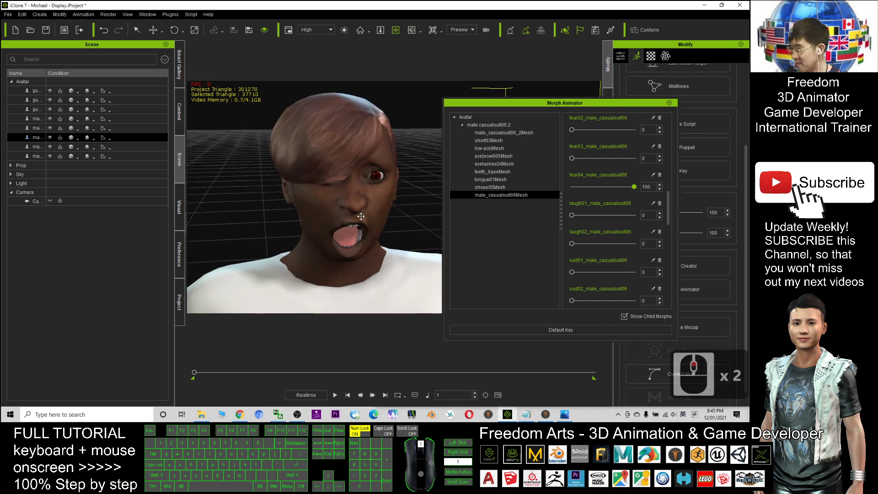
scroll(363, 216, down, 1)
scroll(363, 215, down, 2)
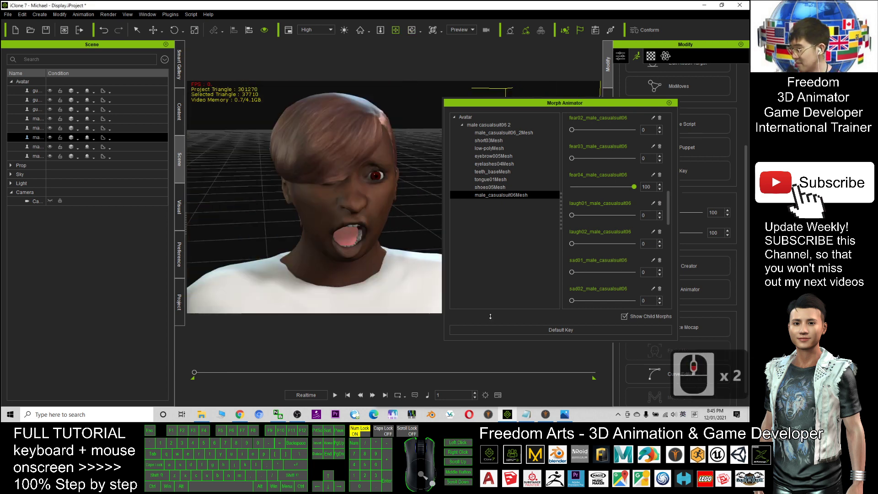
Switch to MakeHuman, apply the Fear04 expression to the character, and view the face from a matching angle.
click(546, 413)
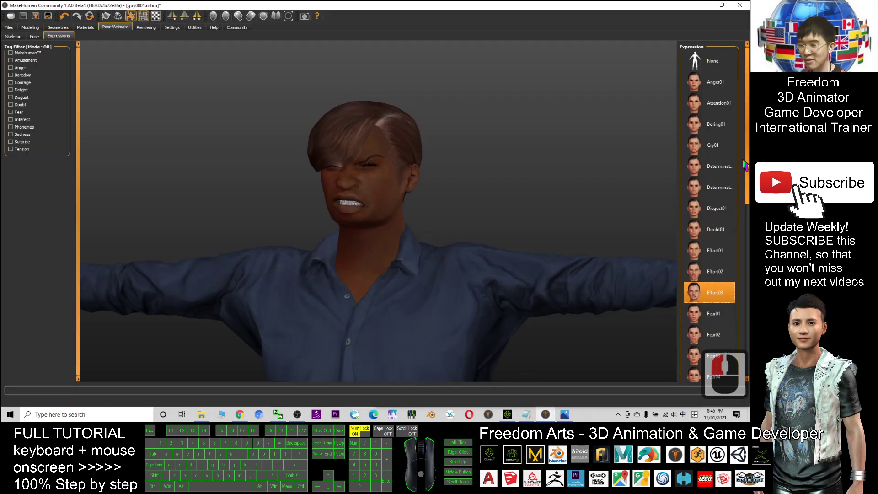
drag(748, 143, 745, 212)
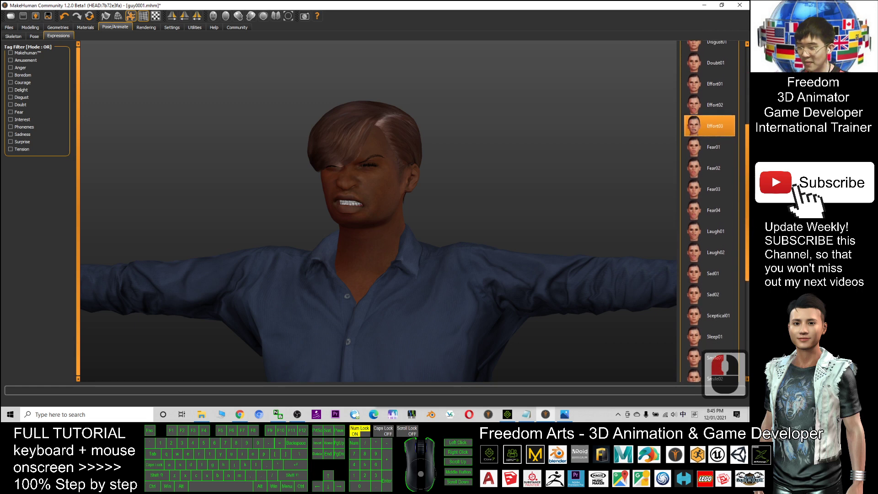
double_click(710, 210)
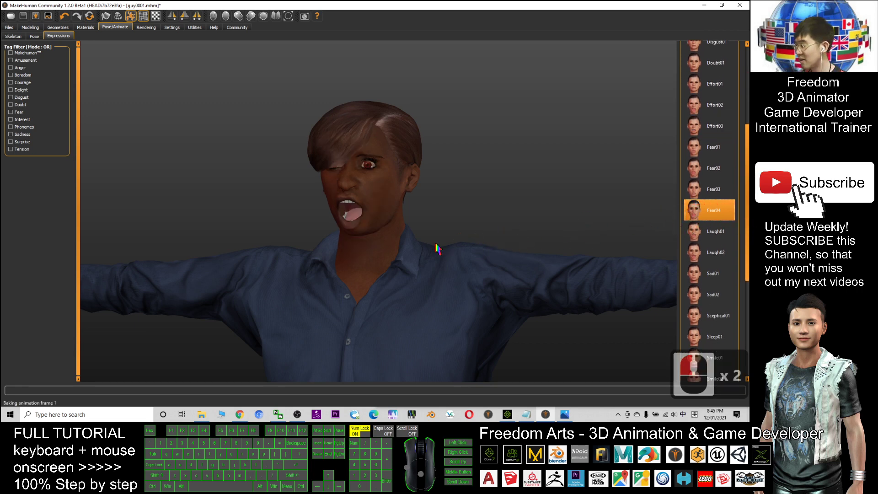
key(c)
drag(419, 247, 455, 245)
scroll(387, 188, down, 1)
scroll(387, 187, down, 14)
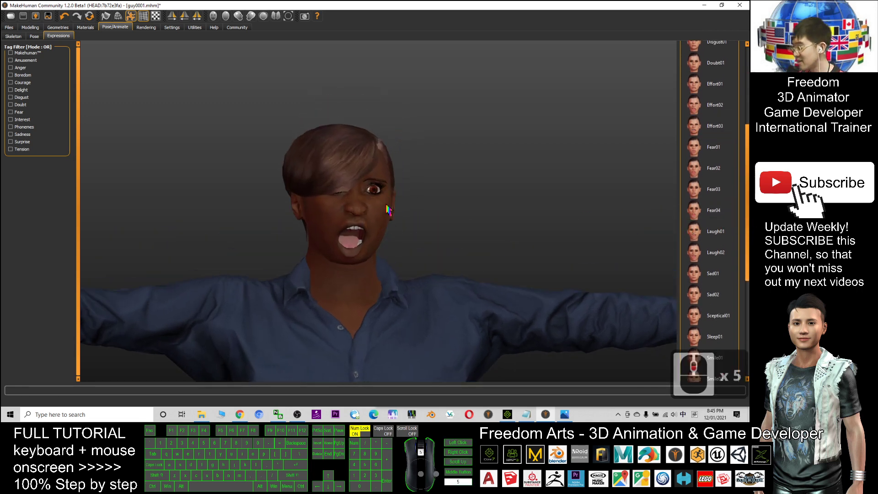
drag(400, 235, 370, 219)
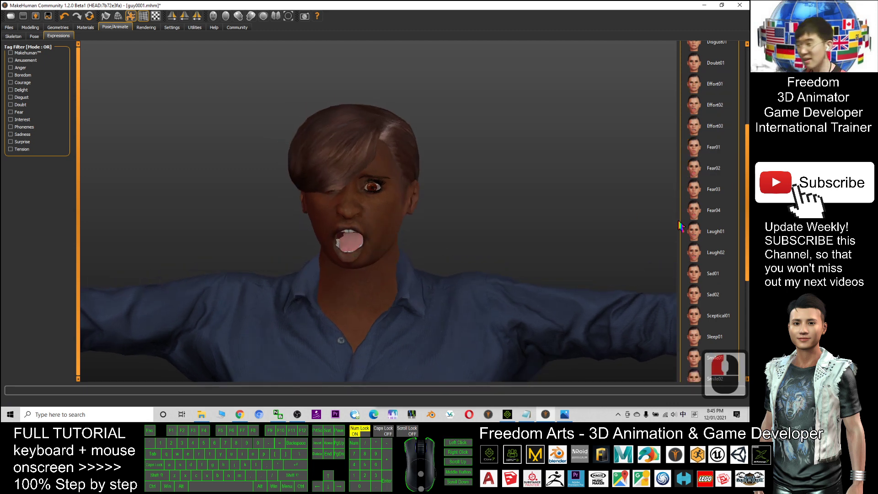
Switch back to iClone and compare the avatar's fear expression with the MakeHuman reference from a similar angle.
click(507, 414)
click(373, 211)
drag(373, 210, 356, 219)
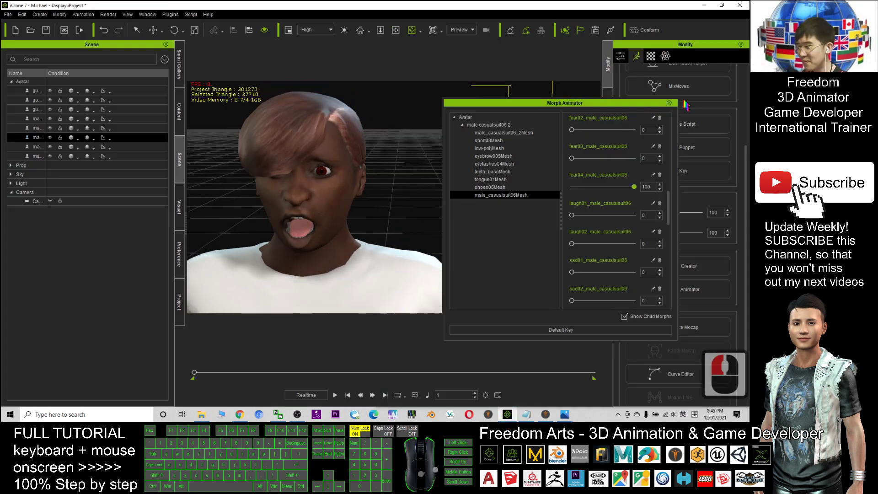
Reopen Morph Animator and reset the morphs of the whole Avatar with the Default Key.
click(669, 103)
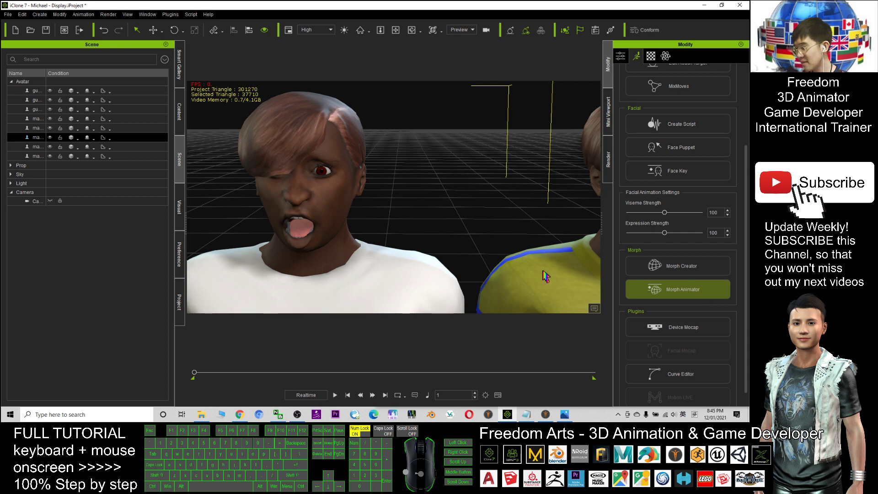
click(683, 289)
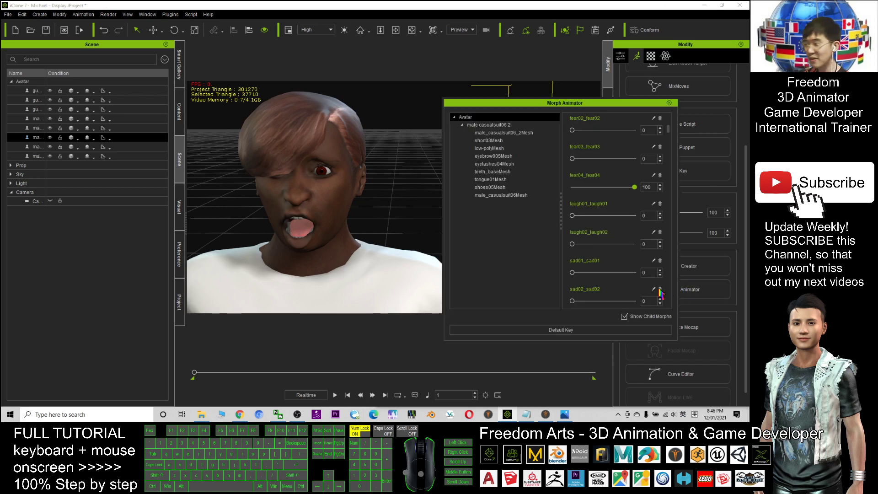
click(487, 127)
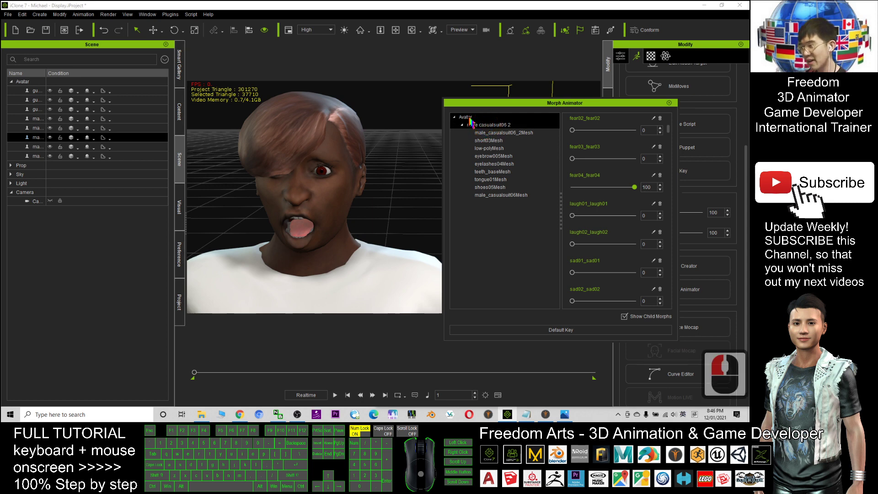
click(467, 118)
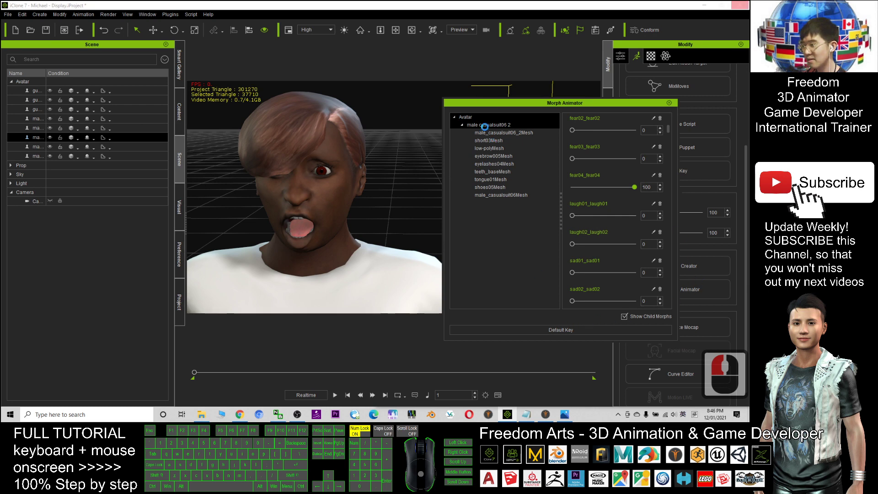
click(469, 120)
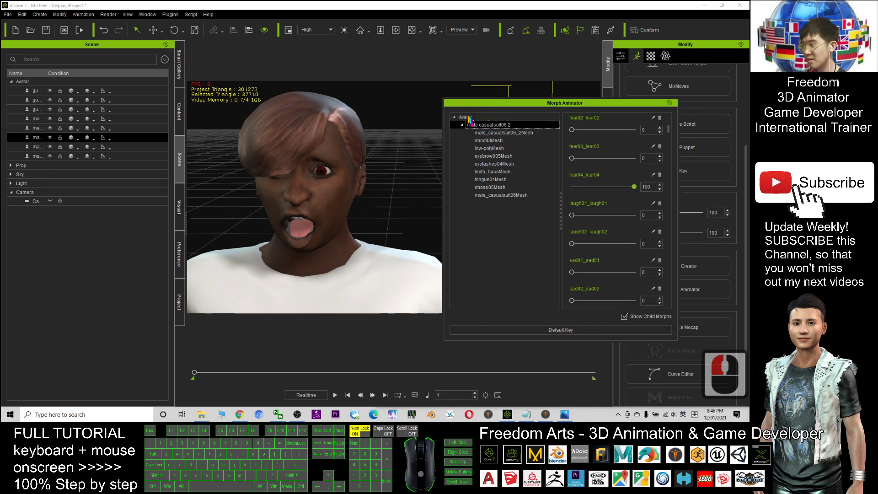
click(467, 119)
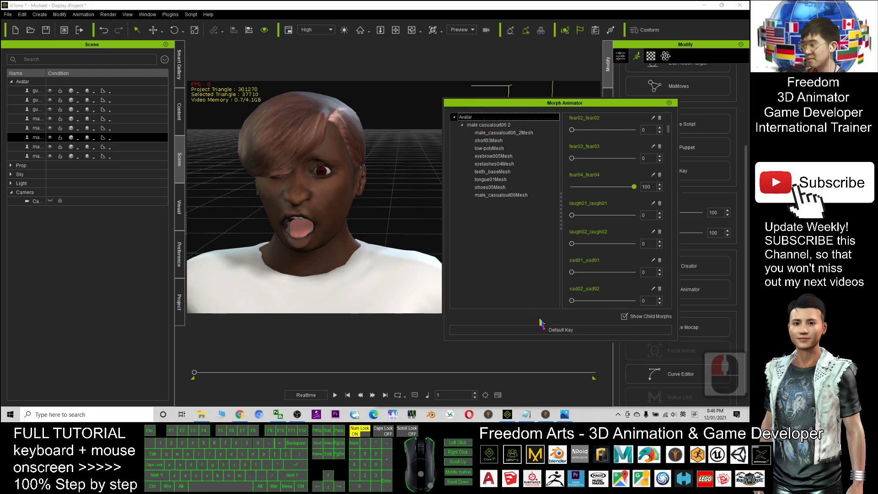
click(549, 329)
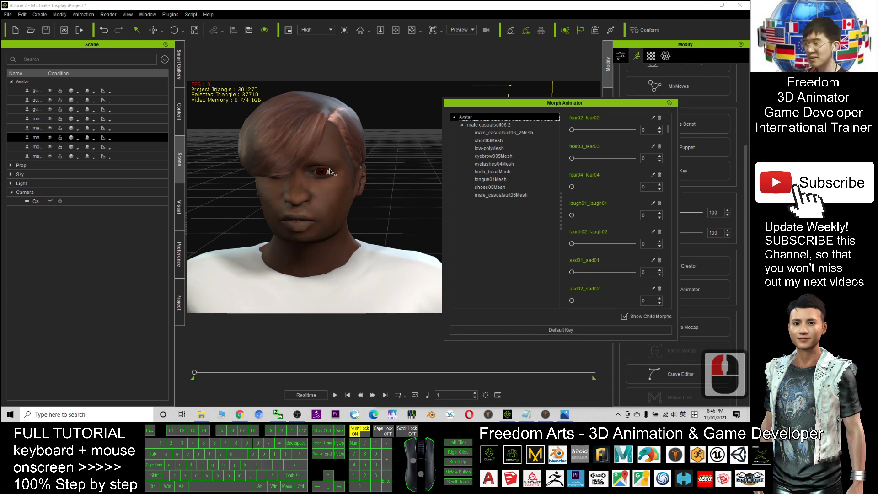
Close Morph Animator and inspect the avatar's reset face up close and alongside the neighbouring avatars.
drag(364, 215, 349, 235)
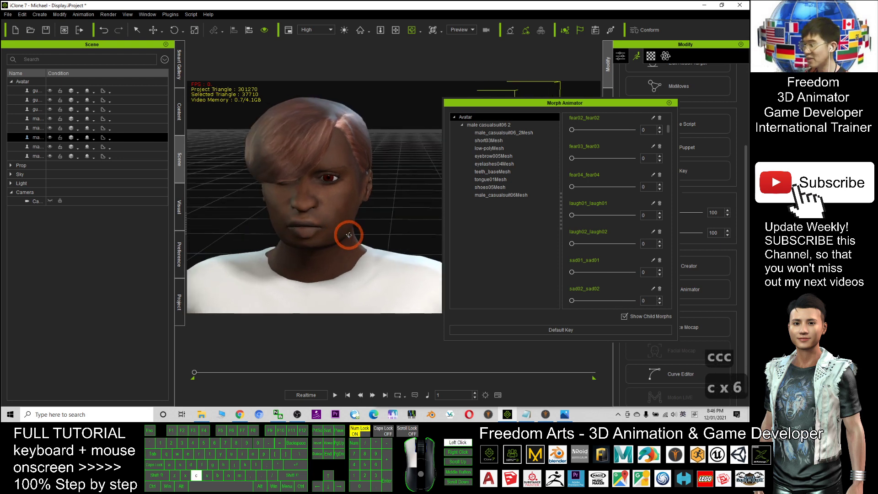
scroll(350, 233, down, 12)
scroll(350, 234, up, 12)
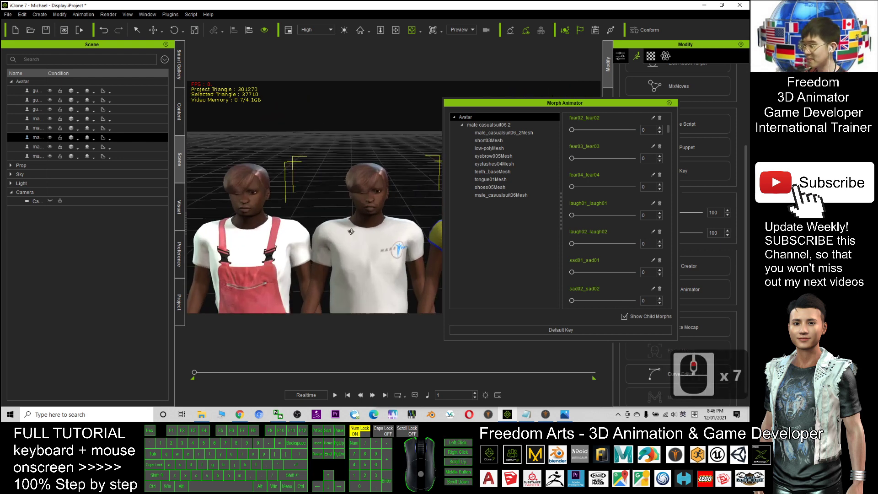
click(669, 104)
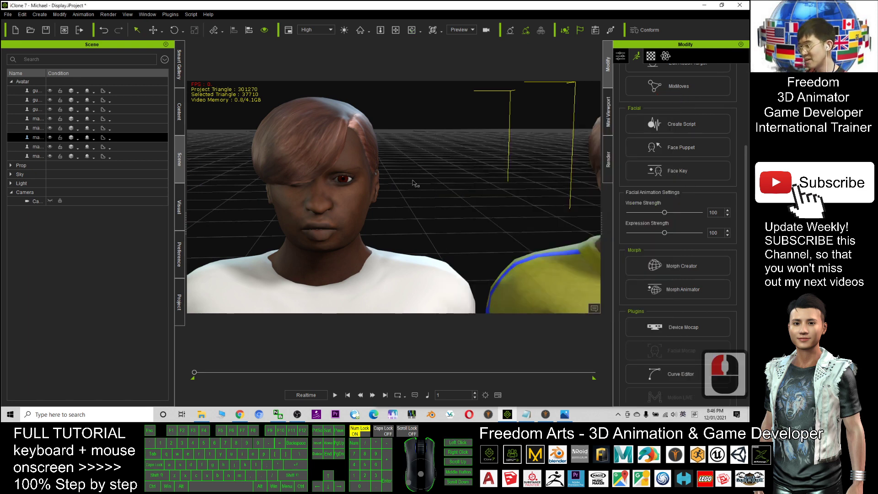
scroll(427, 202, down, 14)
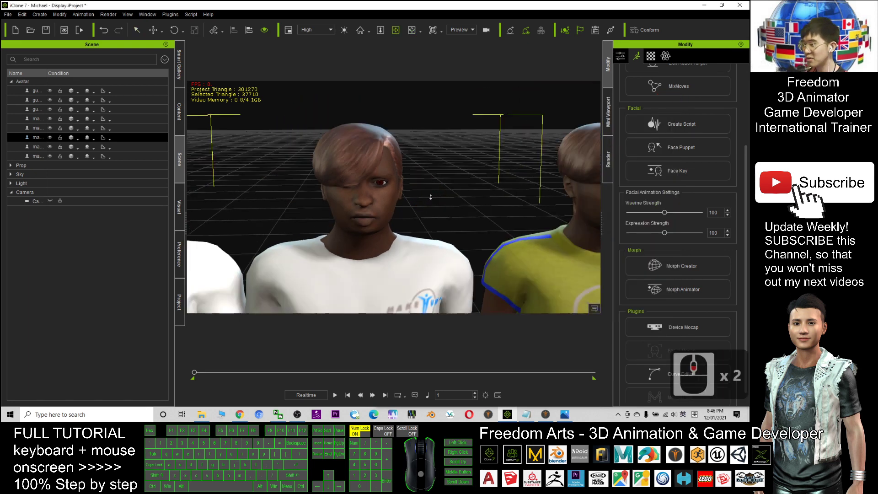
scroll(275, 196, up, 3)
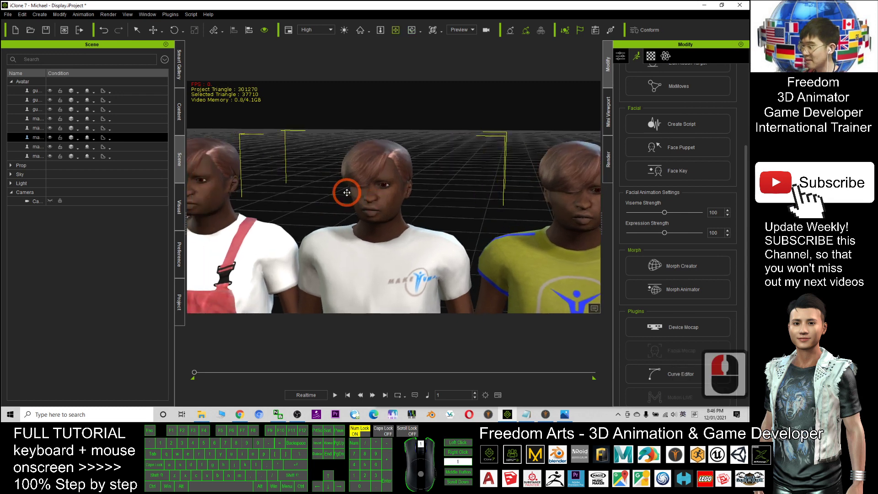
scroll(394, 203, down, 2)
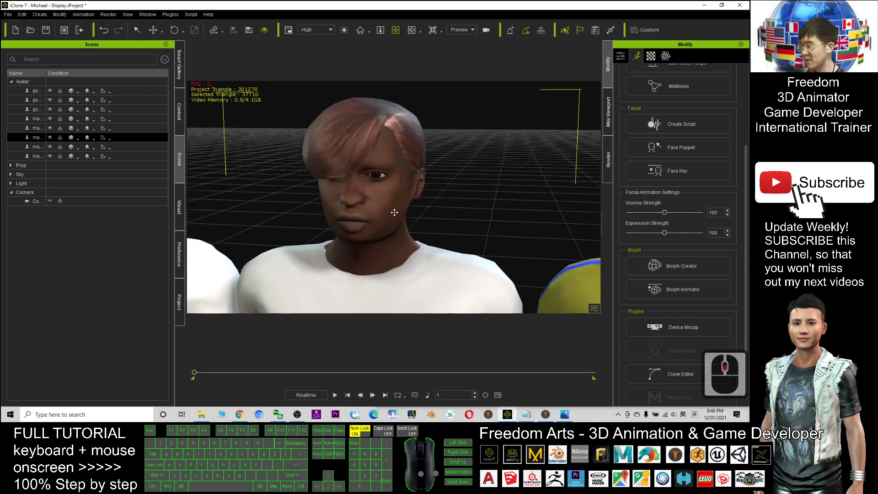
Switch to MakeHuman to look through its list of expressions.
click(545, 414)
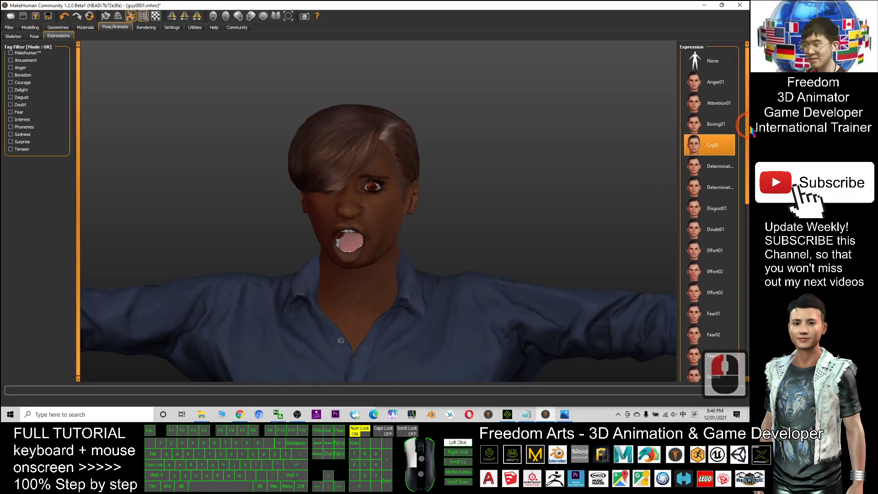